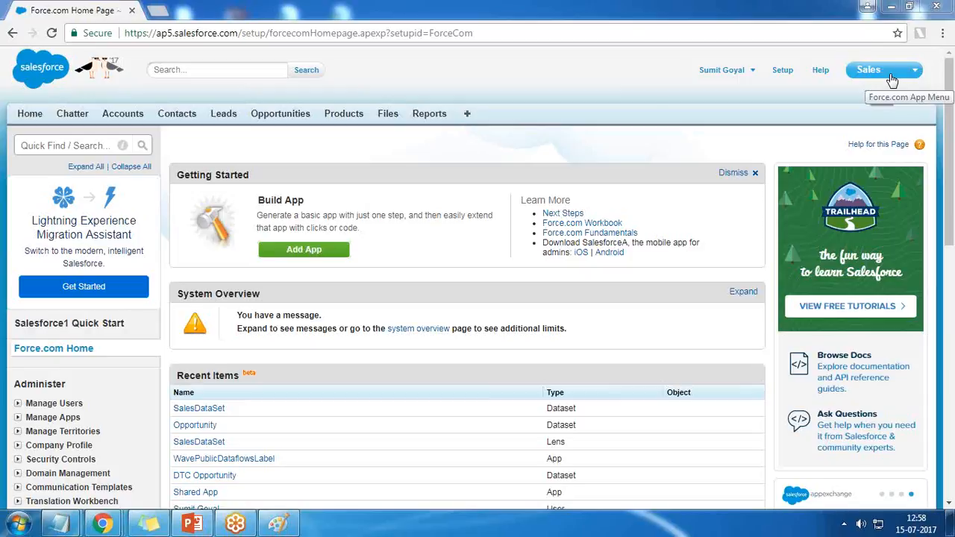
Step: Go to AppExchange from the list of apps and search its apps for Informatica
{"action": "left_click", "coordinate": [892, 78]}
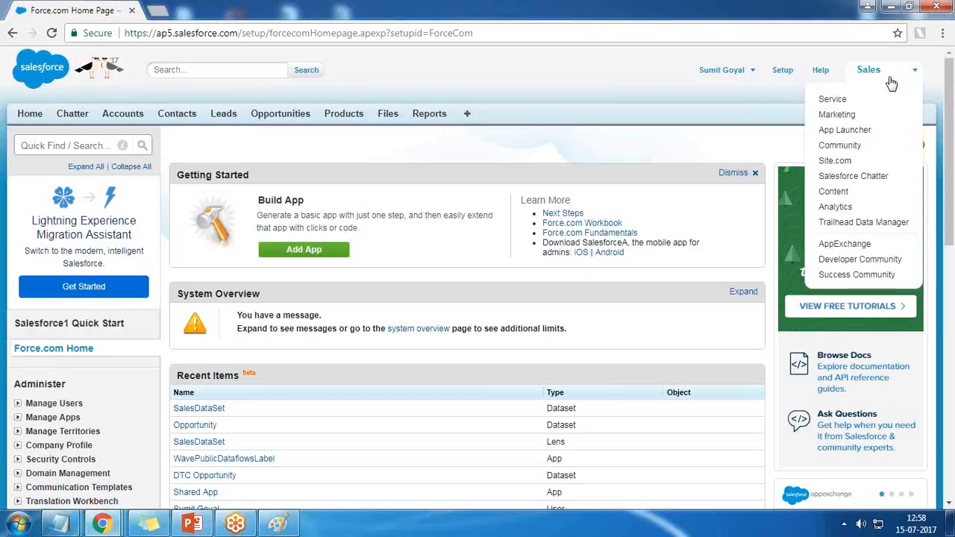
{"action": "left_click", "coordinate": [844, 247]}
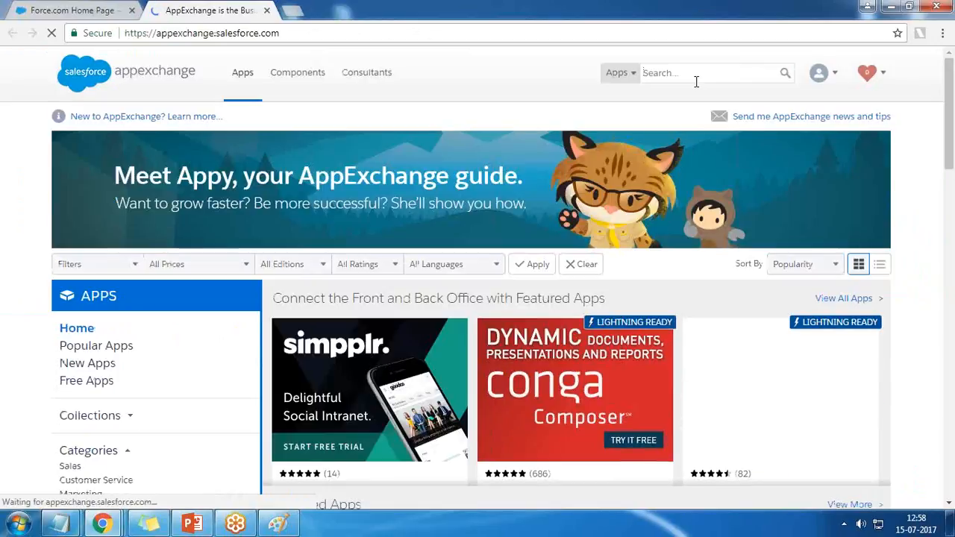
{"action": "left_click", "coordinate": [696, 78]}
{"action": "type", "text": "Infroa"}
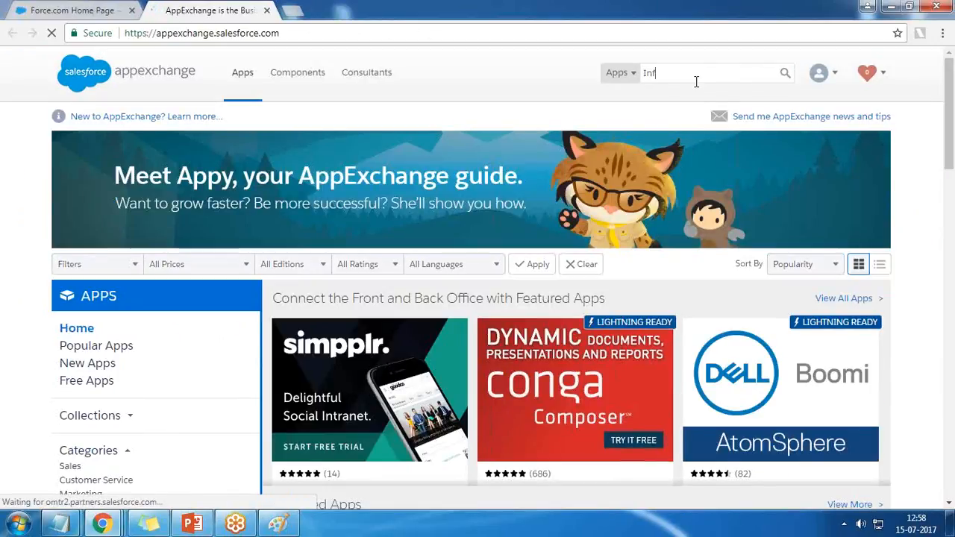
{"action": "type", "text": "matica"}
{"action": "key", "text": "Return"}
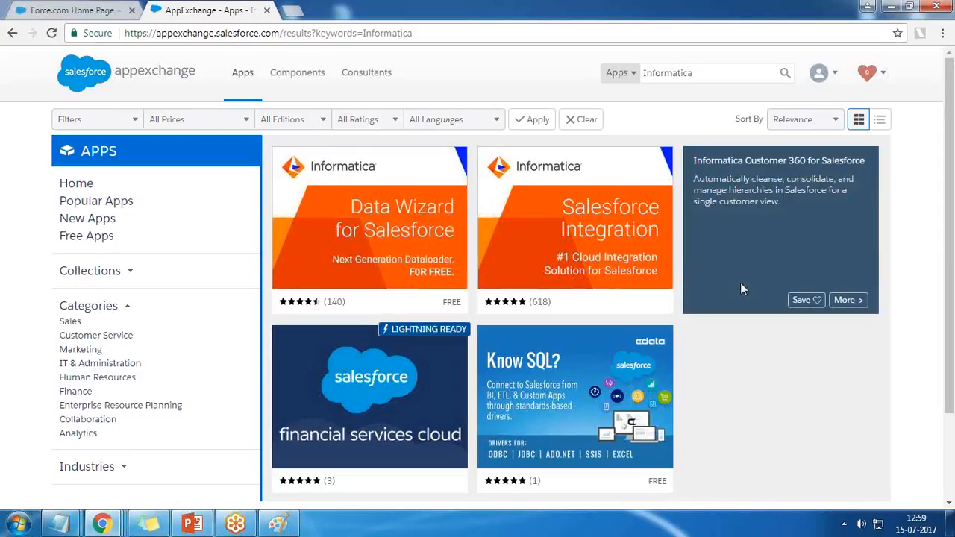
Step: Open the Informatica Cloud Data Wizard listing and review its overview and pricing information
{"action": "mouse_move", "coordinate": [327, 176]}
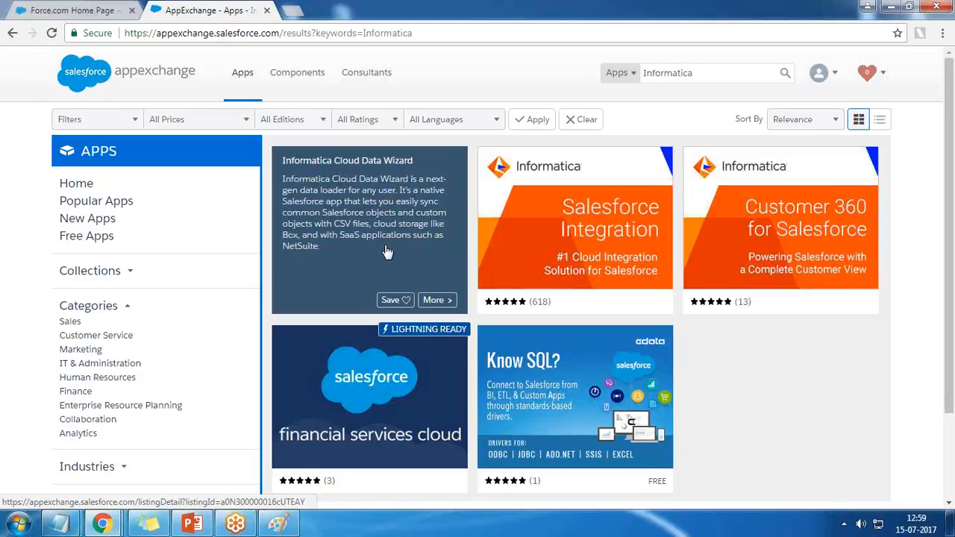
{"action": "left_click", "coordinate": [381, 223]}
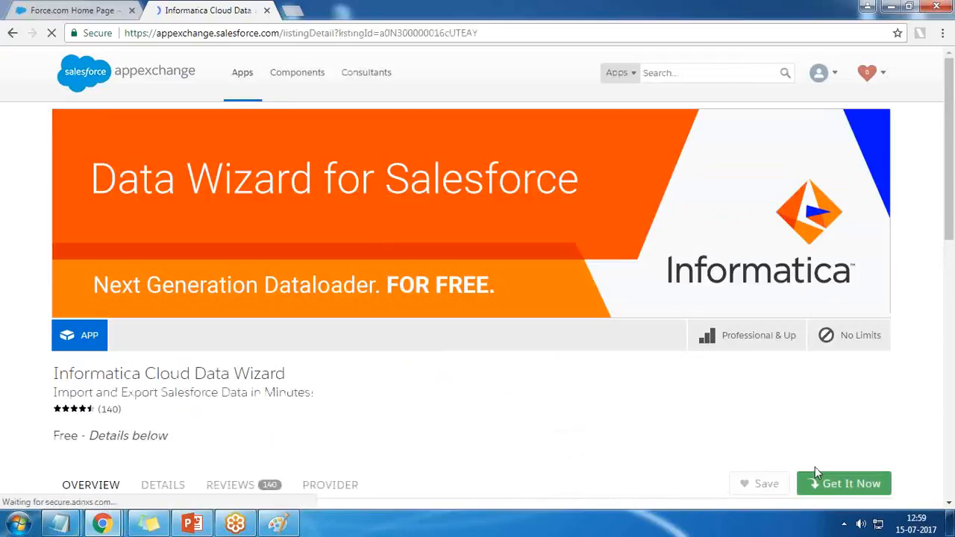
{"action": "scroll", "coordinate": [818, 411], "scroll_direction": "down", "scroll_amount": 2}
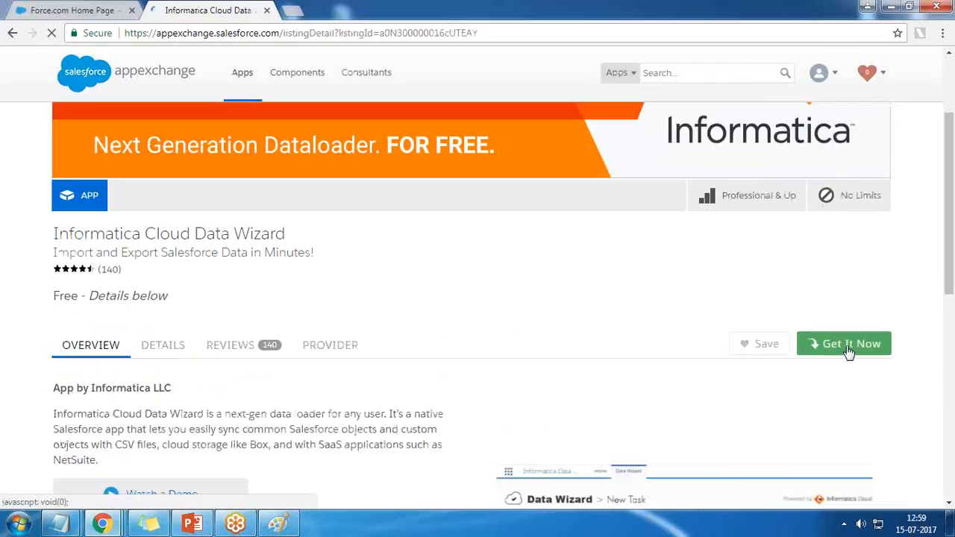
{"action": "left_click_drag", "start_coordinate": [52, 295], "coordinate": [168, 296]}
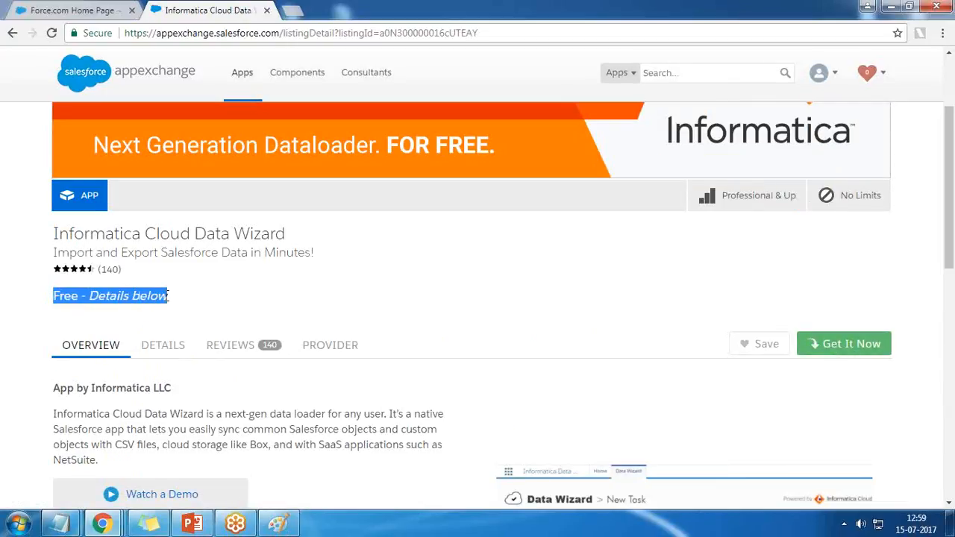
{"action": "scroll", "coordinate": [170, 300], "scroll_direction": "down", "scroll_amount": 3}
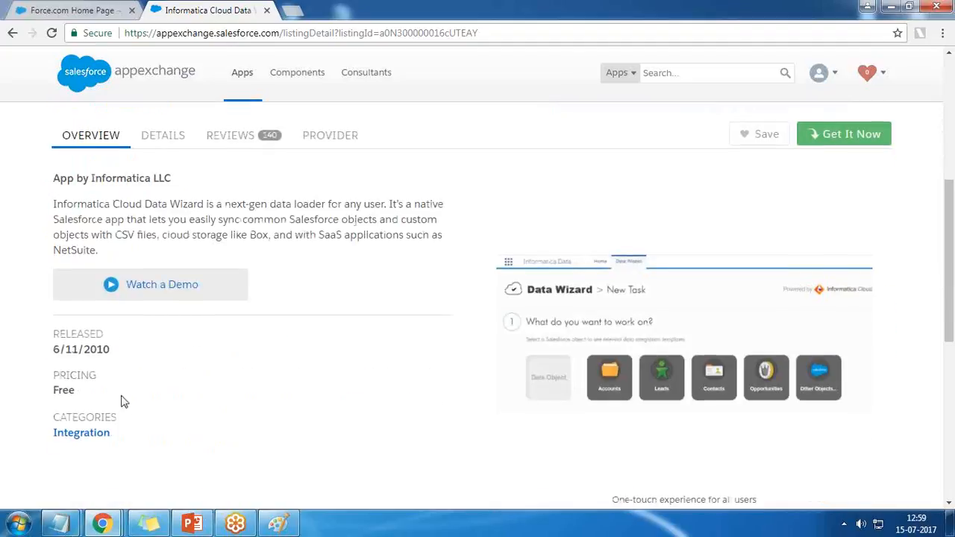
{"action": "left_click_drag", "start_coordinate": [54, 391], "coordinate": [78, 391]}
{"action": "scroll", "coordinate": [241, 462], "scroll_direction": "down", "scroll_amount": 2}
{"action": "scroll", "coordinate": [241, 462], "scroll_direction": "up", "scroll_amount": 4}
{"action": "scroll", "coordinate": [241, 277], "scroll_direction": "up", "scroll_amount": 3}
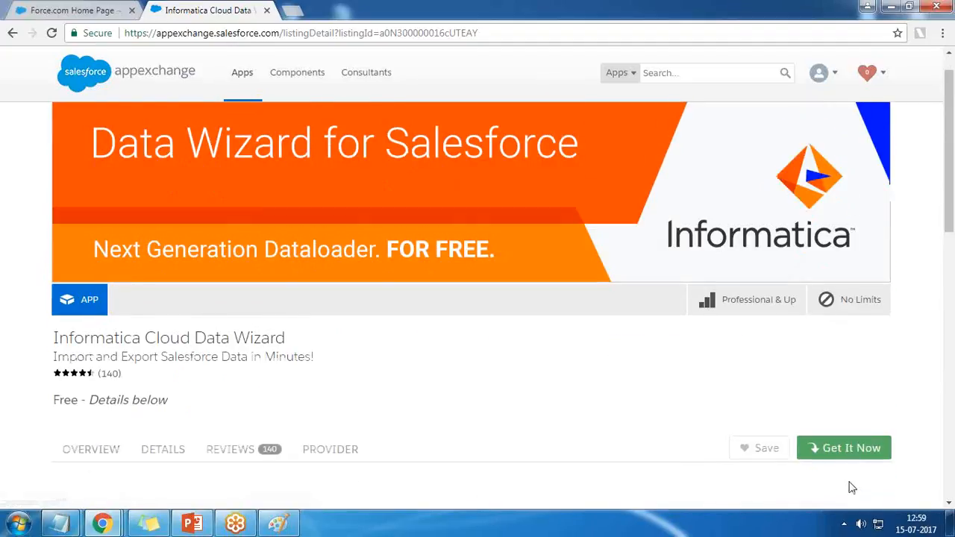
Step: Get Informatica Cloud Data Wizard and choose to install it in production
{"action": "scroll", "coordinate": [594, 398], "scroll_direction": "down", "scroll_amount": 1}
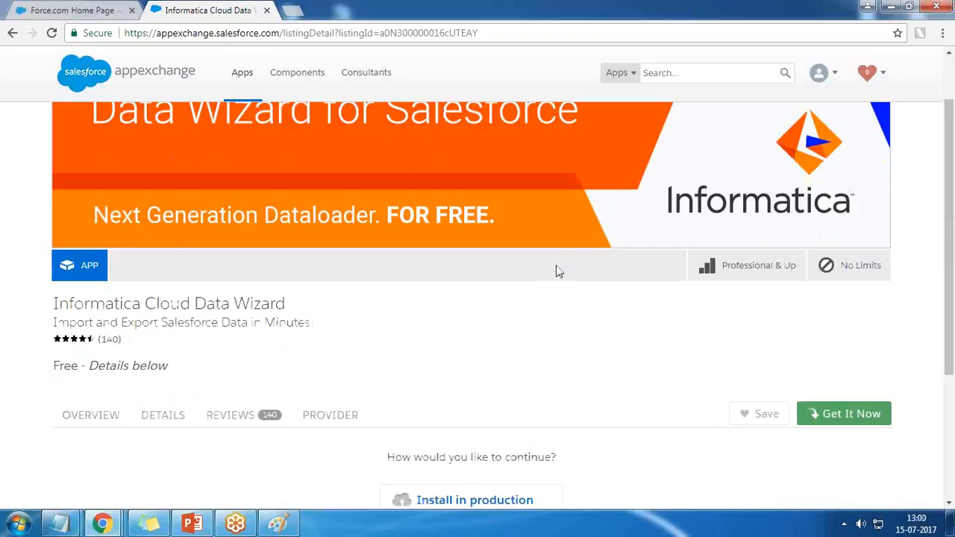
{"action": "scroll", "coordinate": [735, 368], "scroll_direction": "down", "scroll_amount": 3}
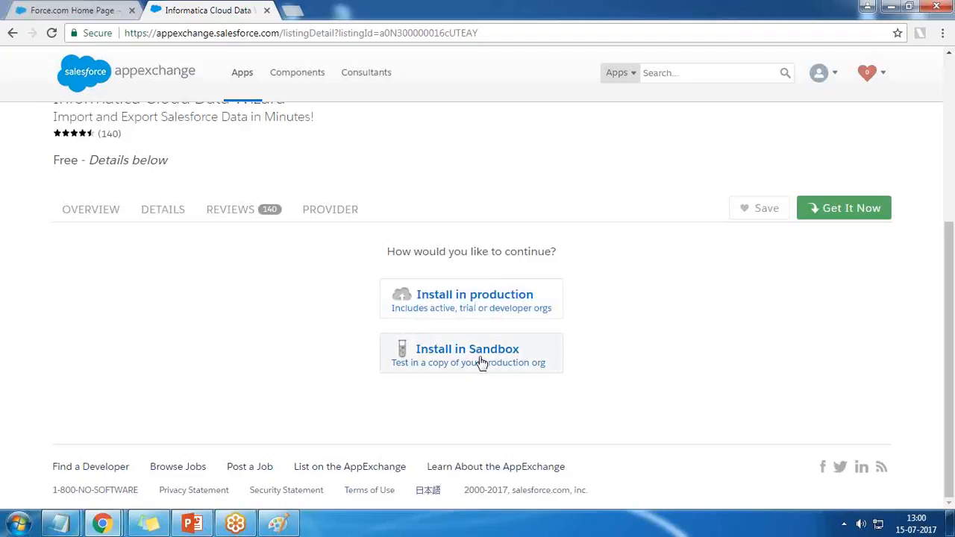
{"action": "left_click", "coordinate": [475, 307]}
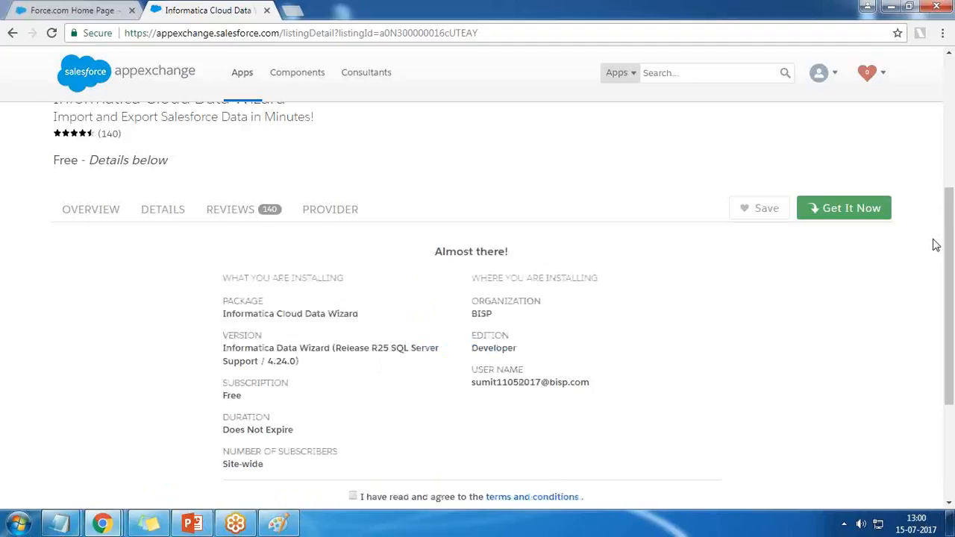
Step: Review the package's installation details, including its duration, then agree to the terms and conditions and confirm the install
{"action": "scroll", "coordinate": [567, 319], "scroll_direction": "down", "scroll_amount": 2}
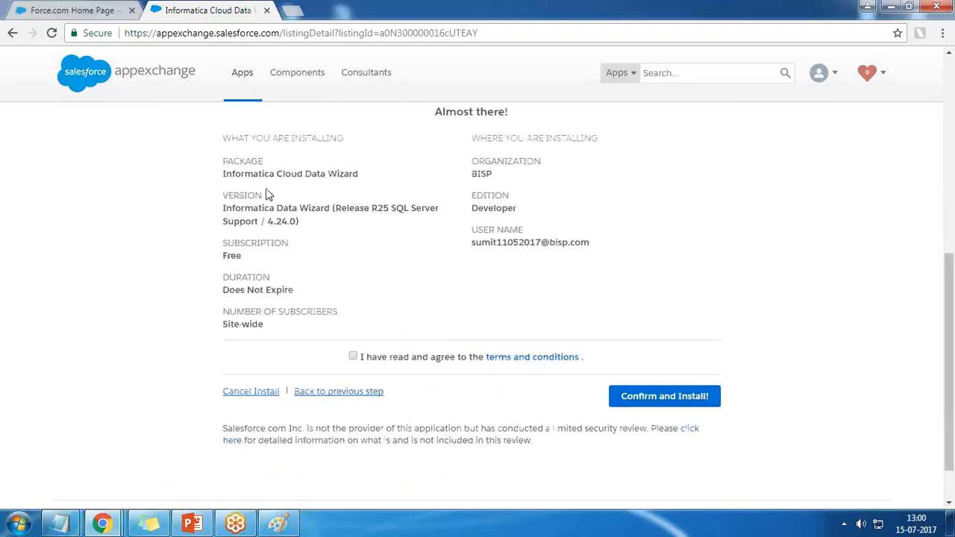
{"action": "scroll", "coordinate": [415, 196], "scroll_direction": "up", "scroll_amount": 1}
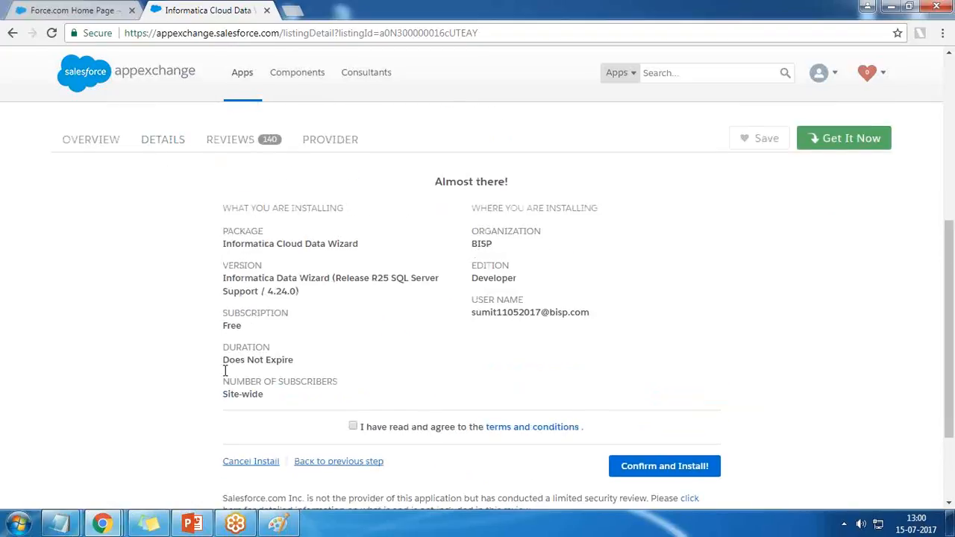
{"action": "left_click_drag", "start_coordinate": [223, 361], "coordinate": [303, 357]}
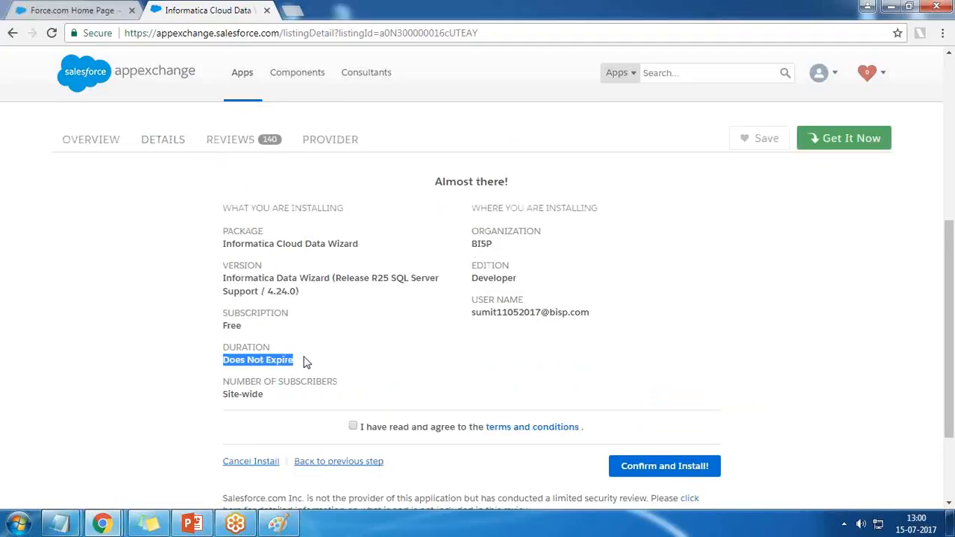
{"action": "left_click", "coordinate": [353, 426]}
{"action": "left_click", "coordinate": [676, 469]}
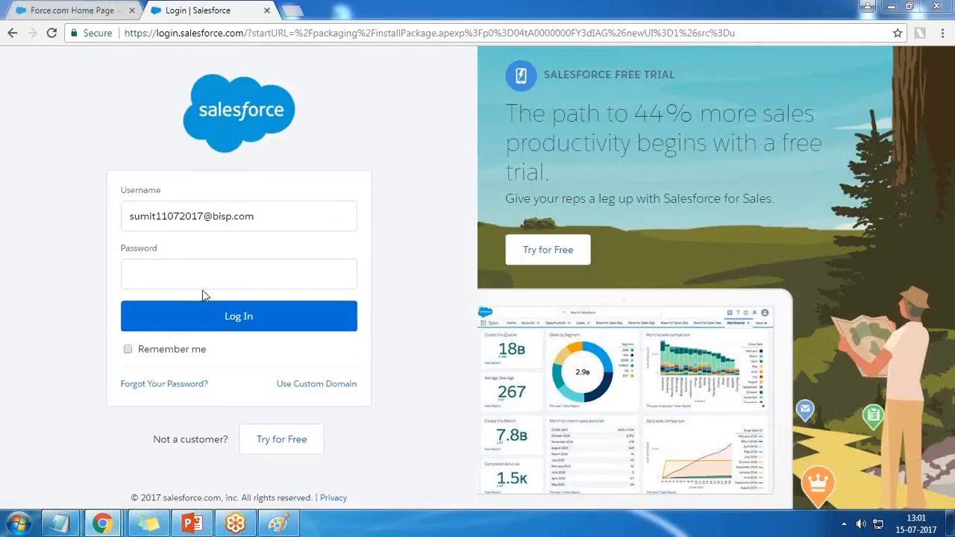
Step: Enter the account password and log in to Salesforce to continue the package installation
{"action": "left_click", "coordinate": [158, 285]}
{"action": "type", "text": "••••••••"}
{"action": "left_click", "coordinate": [172, 330]}
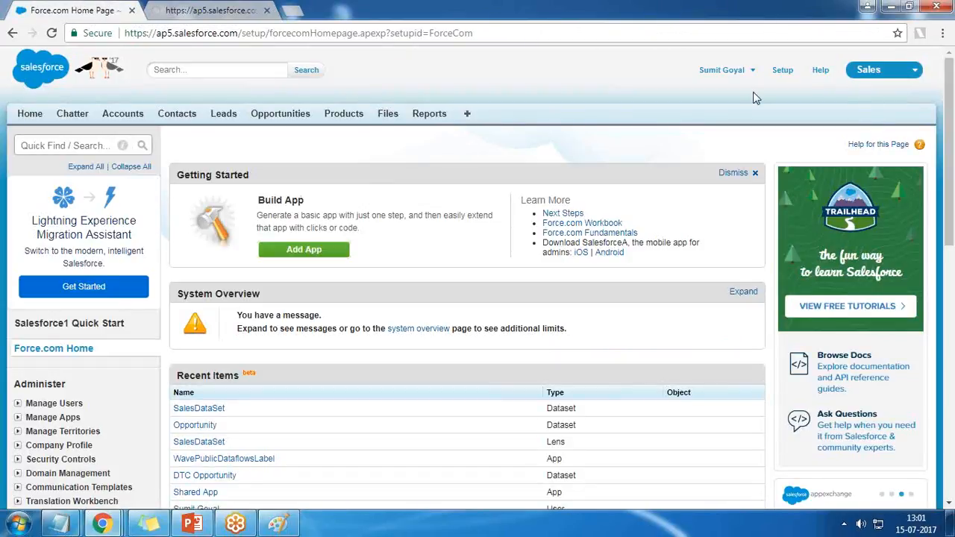
Step: Open the organization's list of all users and look up the system administrator's username
{"action": "left_click", "coordinate": [750, 71]}
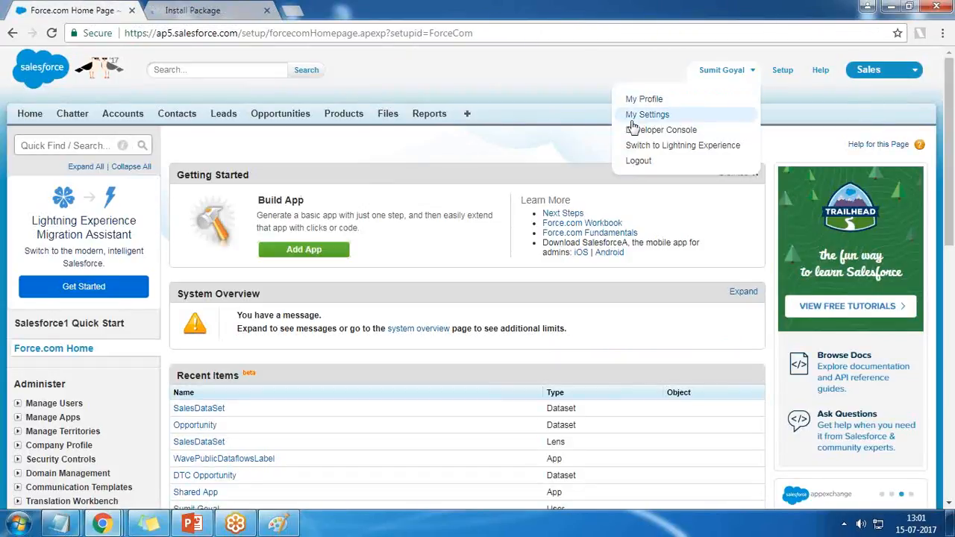
{"action": "left_click", "coordinate": [17, 403]}
{"action": "left_click", "coordinate": [48, 418]}
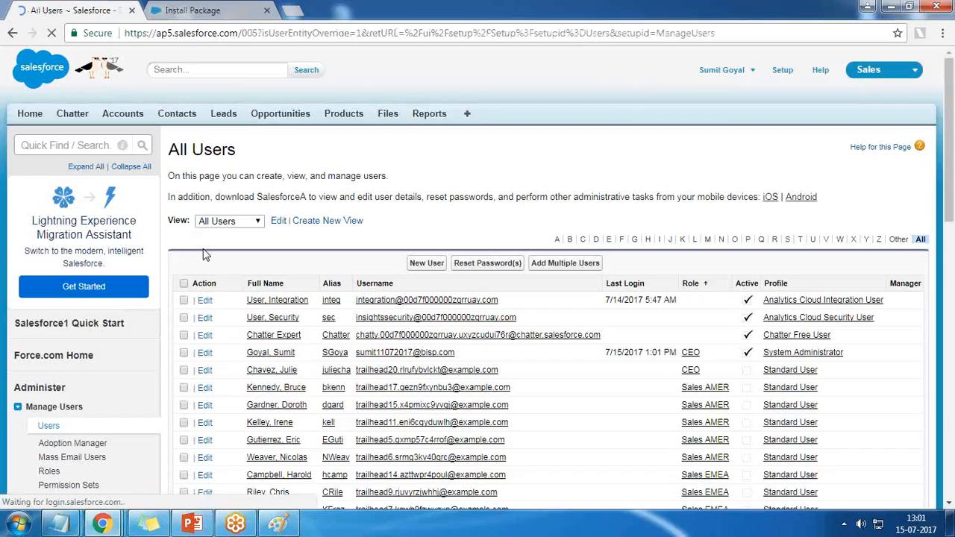
{"action": "left_click_drag", "start_coordinate": [455, 353], "coordinate": [351, 358]}
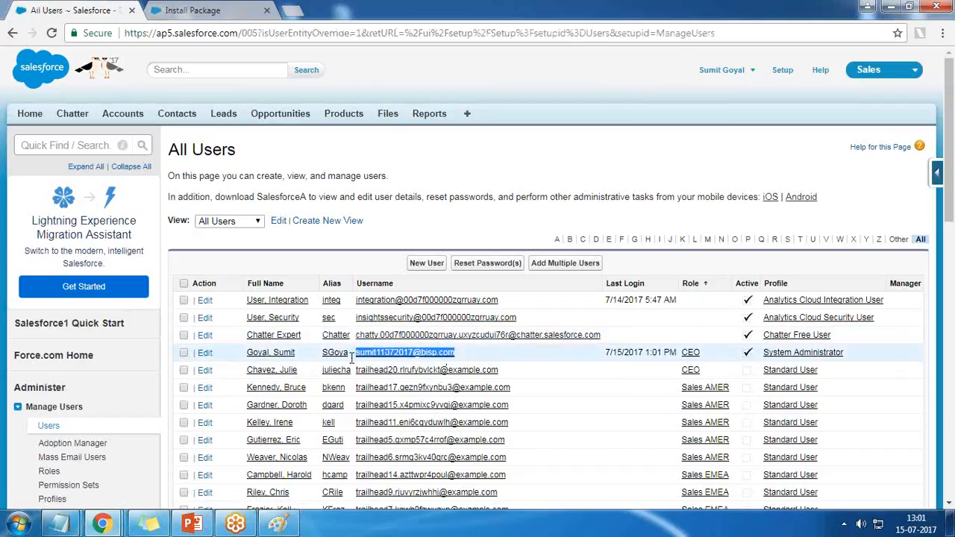
{"action": "scroll", "coordinate": [405, 406], "scroll_direction": "down", "scroll_amount": 5}
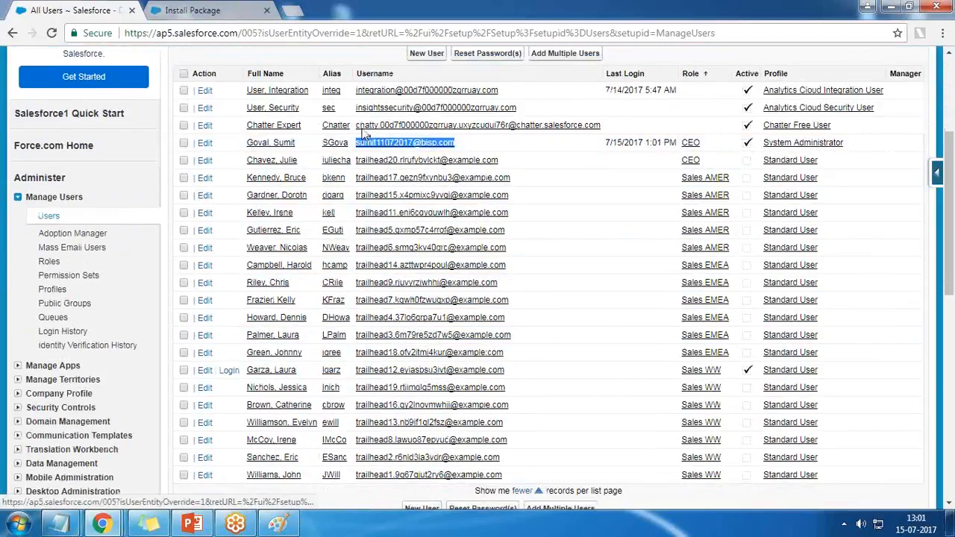
Step: Install Informatica Cloud Data Wizard for all users and grant access to the listed third-party websites
{"action": "left_click", "coordinate": [201, 9]}
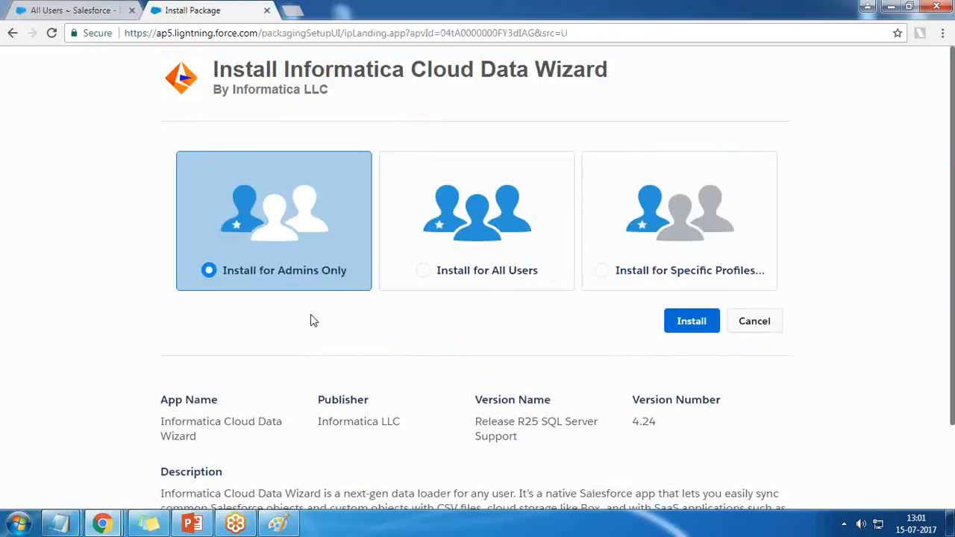
{"action": "left_click", "coordinate": [481, 223]}
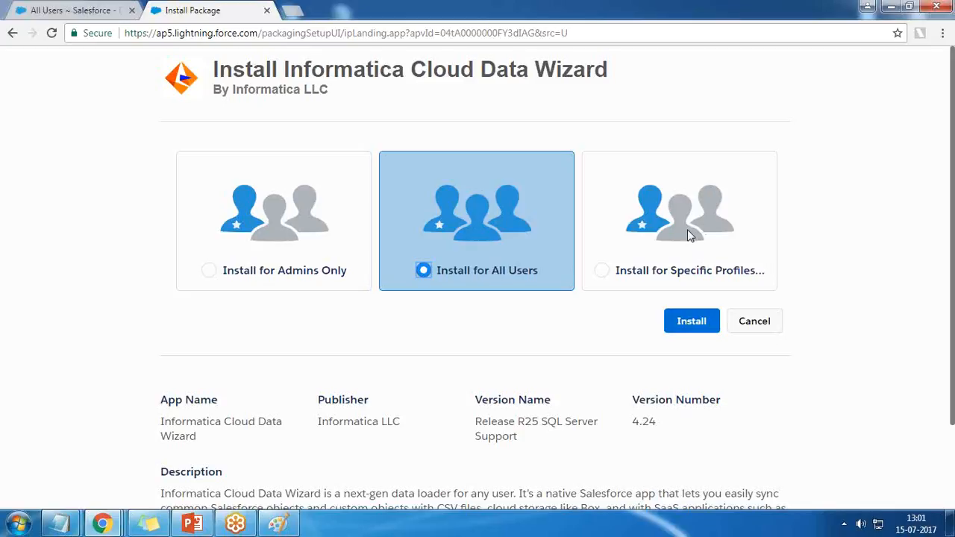
{"action": "scroll", "coordinate": [686, 230], "scroll_direction": "down", "scroll_amount": 1}
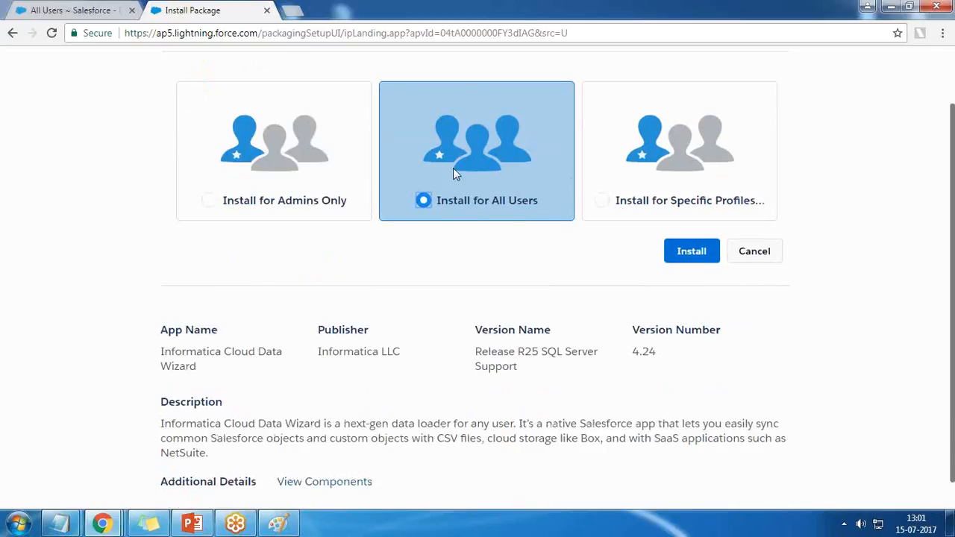
{"action": "left_click", "coordinate": [688, 251]}
{"action": "left_click", "coordinate": [355, 360]}
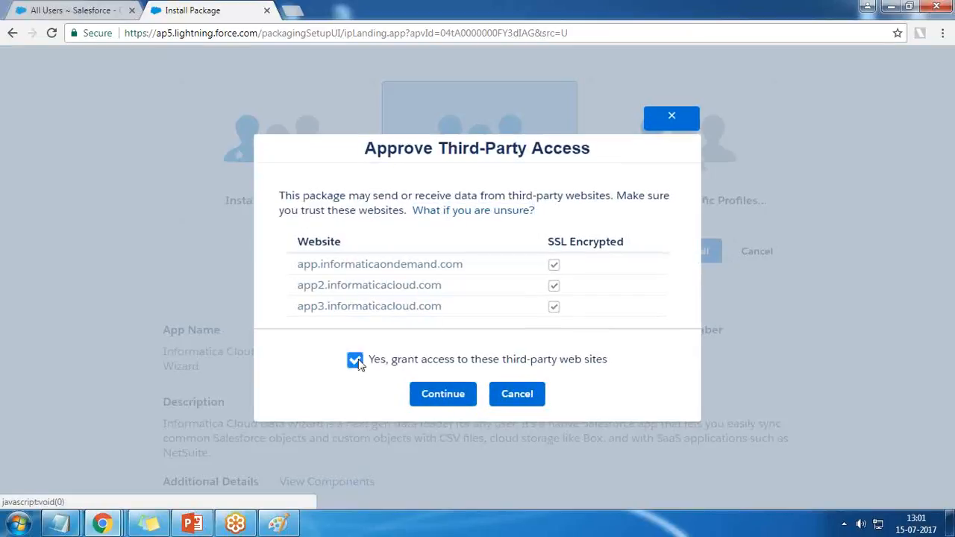
{"action": "left_click", "coordinate": [443, 393]}
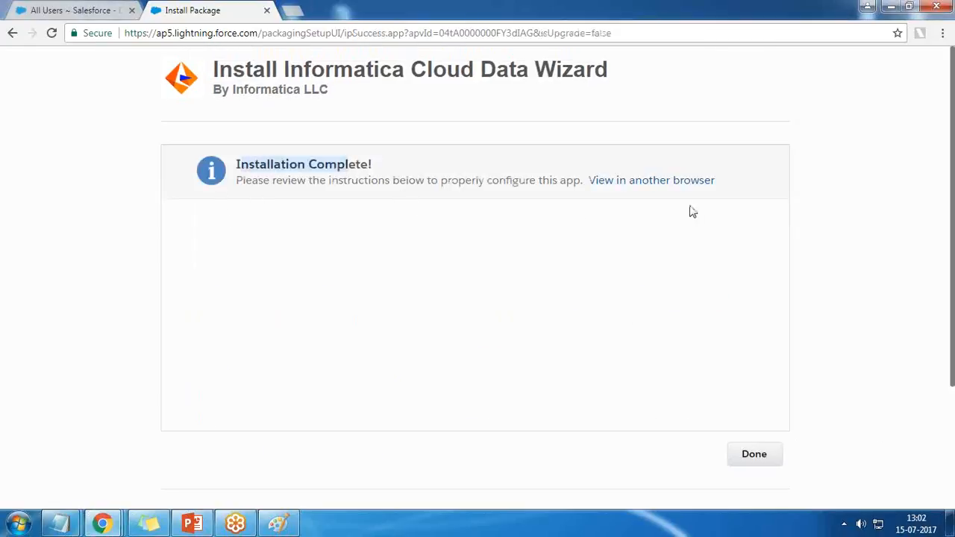
Step: Finish the installation and check the Informatica Data Wizard entry among the installed packages
{"action": "left_click", "coordinate": [754, 453]}
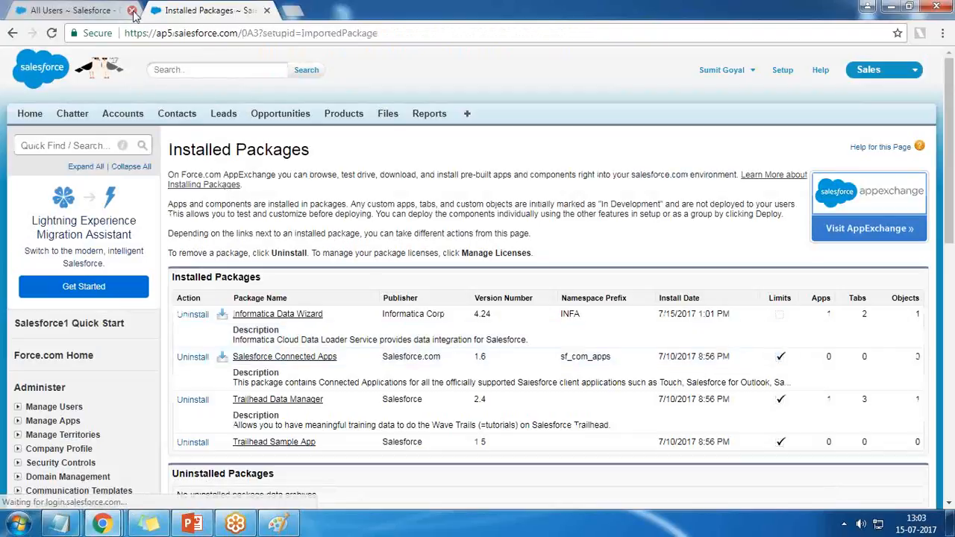
{"action": "left_click", "coordinate": [132, 10]}
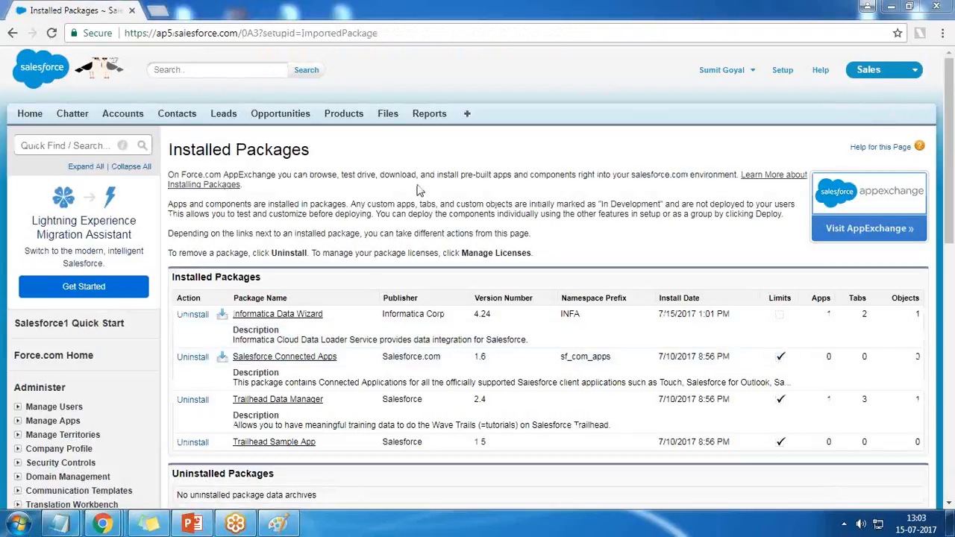
{"action": "left_click_drag", "start_coordinate": [236, 148], "coordinate": [319, 152]}
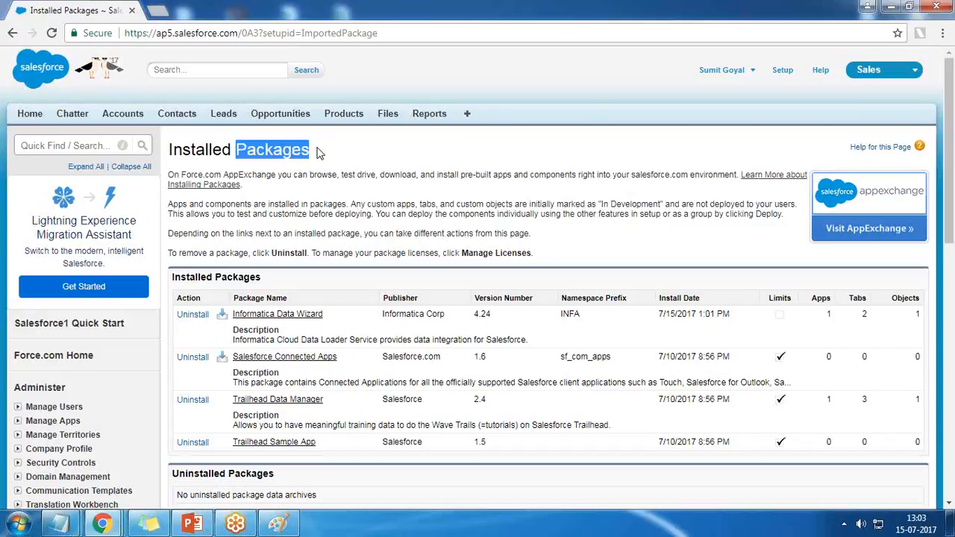
{"action": "left_click_drag", "start_coordinate": [323, 315], "coordinate": [232, 321]}
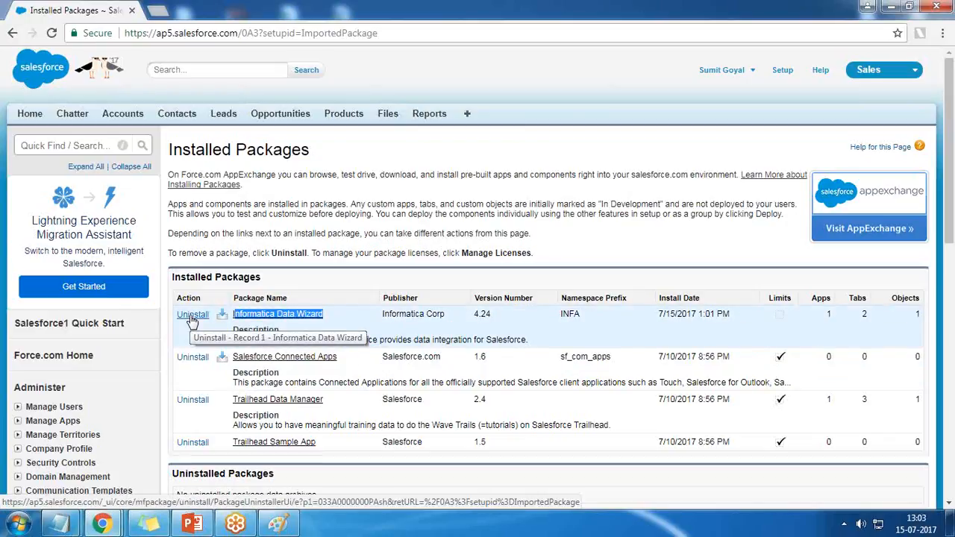
{"action": "scroll", "coordinate": [813, 179], "scroll_direction": "down", "scroll_amount": 2}
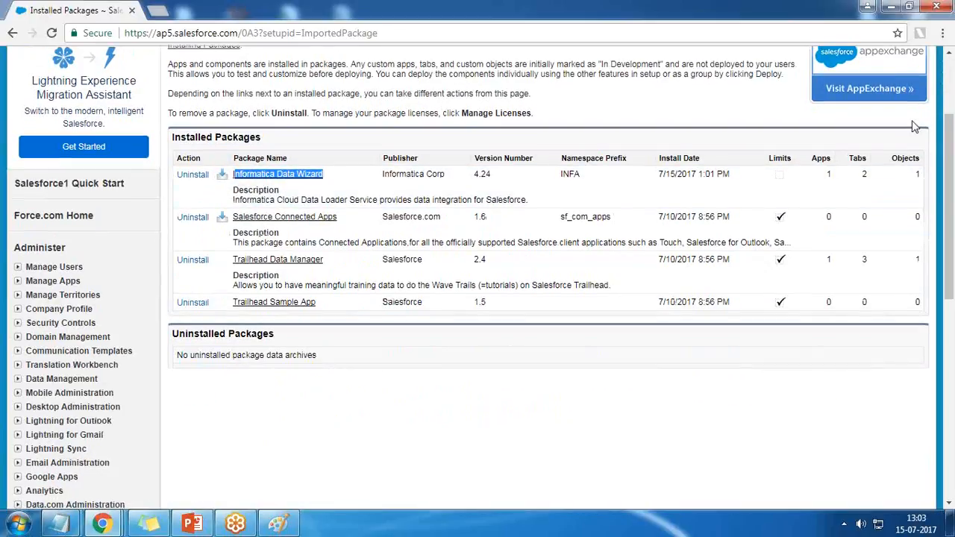
{"action": "left_click", "coordinate": [686, 417]}
Step: Switch from the Sales app to the Informatica Data Wizard app
{"action": "scroll", "coordinate": [687, 417], "scroll_direction": "up", "scroll_amount": 2}
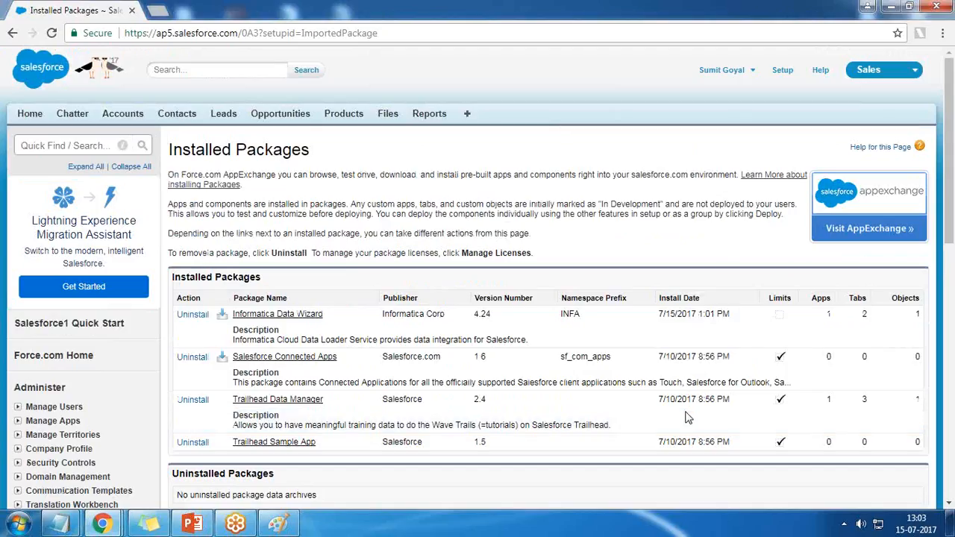
{"action": "left_click", "coordinate": [916, 78]}
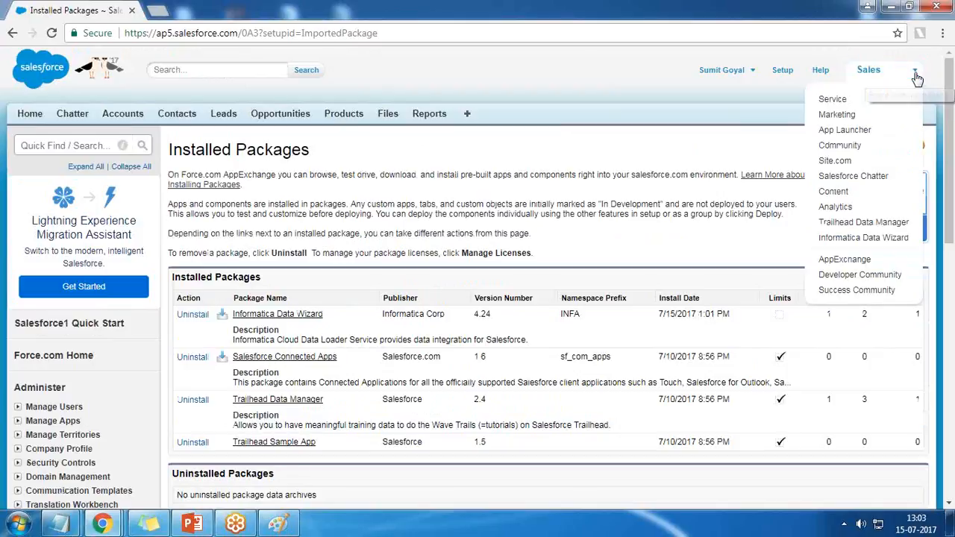
{"action": "left_click", "coordinate": [847, 238]}
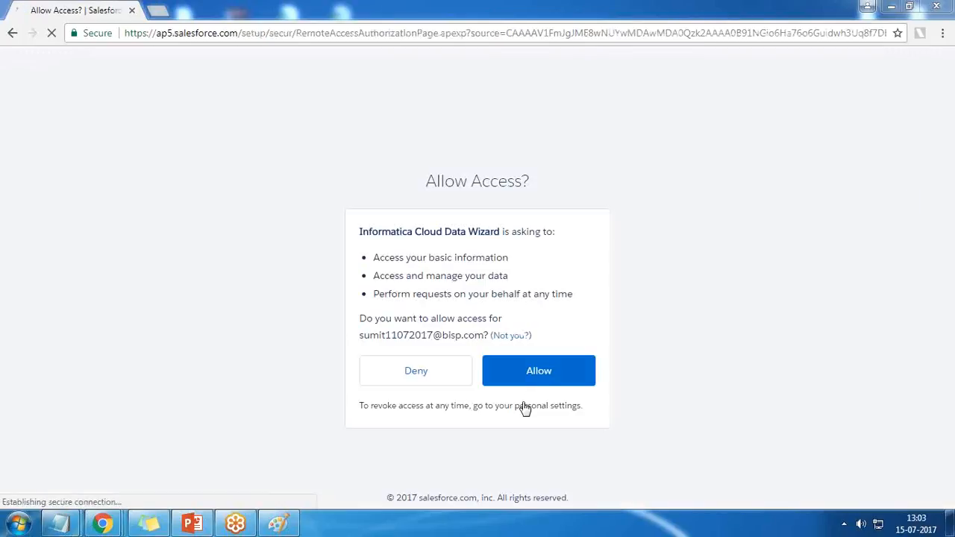
Step: Look over the Data Wizard home page and start creating a new task
{"action": "left_click", "coordinate": [547, 379]}
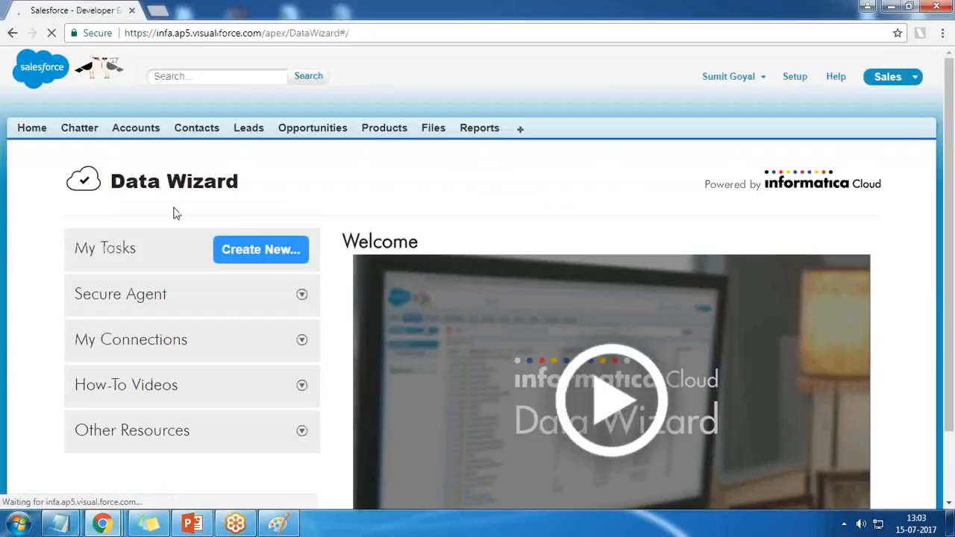
{"action": "left_click_drag", "start_coordinate": [112, 184], "coordinate": [228, 186]}
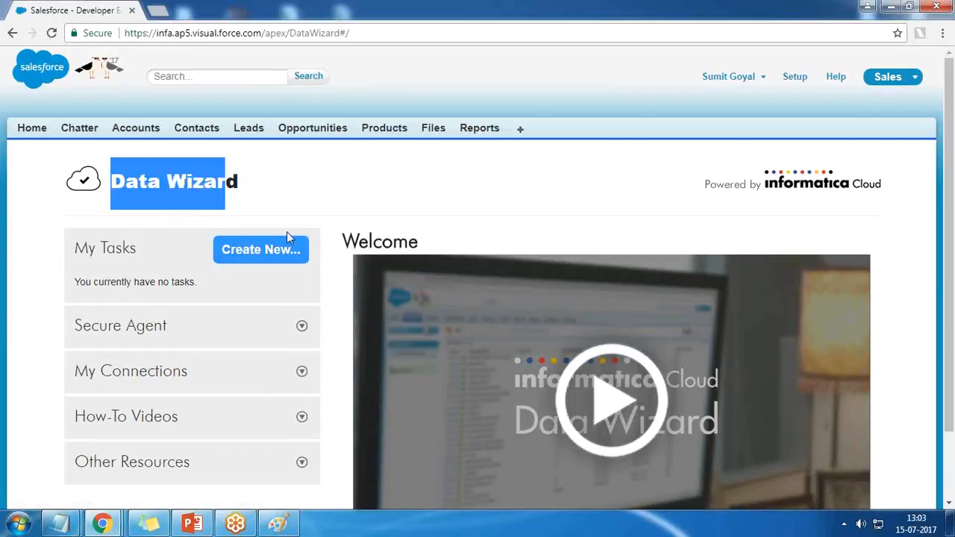
{"action": "scroll", "coordinate": [454, 359], "scroll_direction": "down", "scroll_amount": 2}
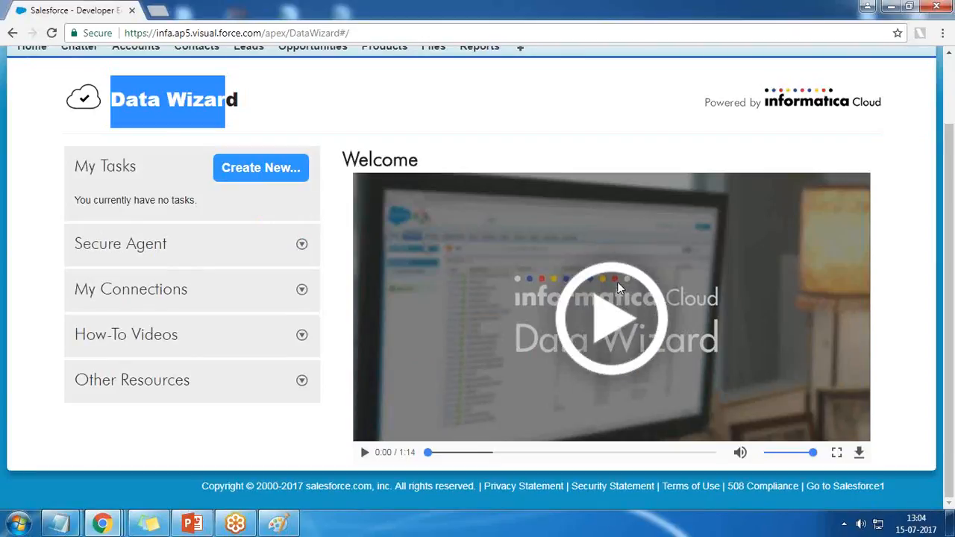
{"action": "scroll", "coordinate": [801, 194], "scroll_direction": "up", "scroll_amount": 1}
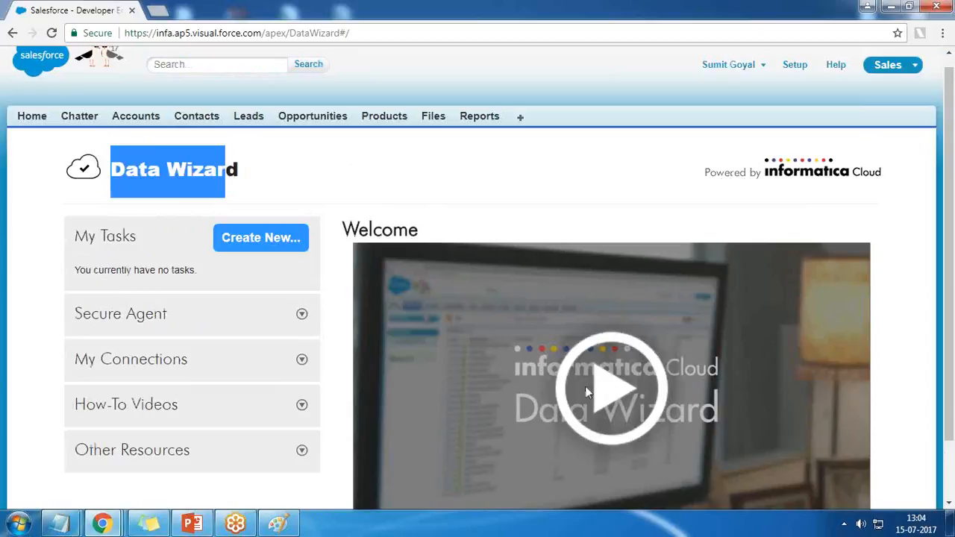
{"action": "left_click", "coordinate": [261, 239]}
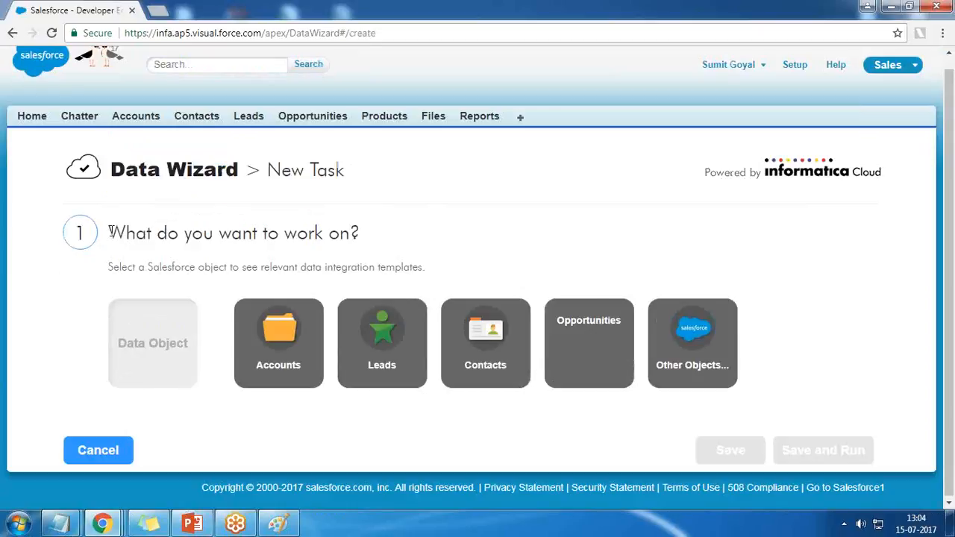
{"action": "left_click_drag", "start_coordinate": [116, 233], "coordinate": [362, 233]}
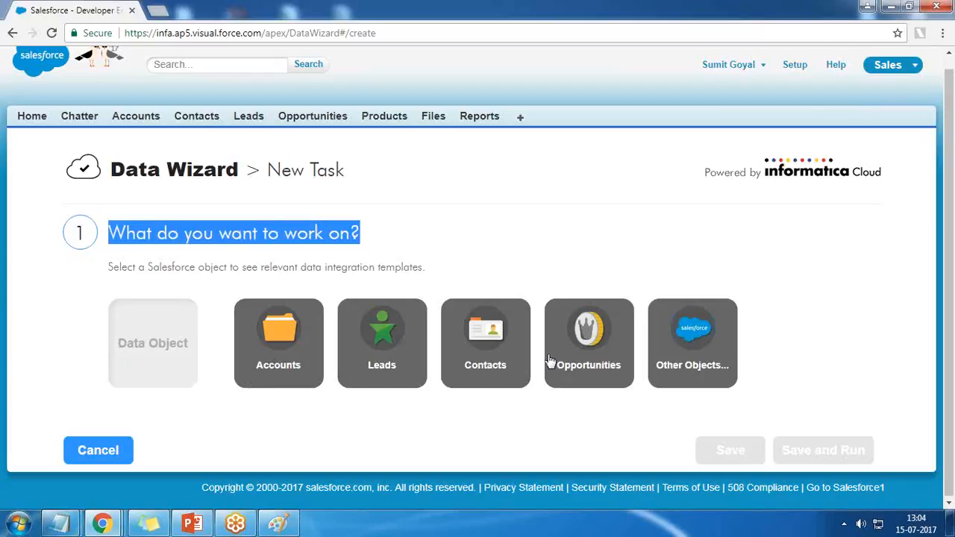
Step: Browse the list of other Salesforce data objects and close it without choosing one
{"action": "left_click", "coordinate": [696, 340]}
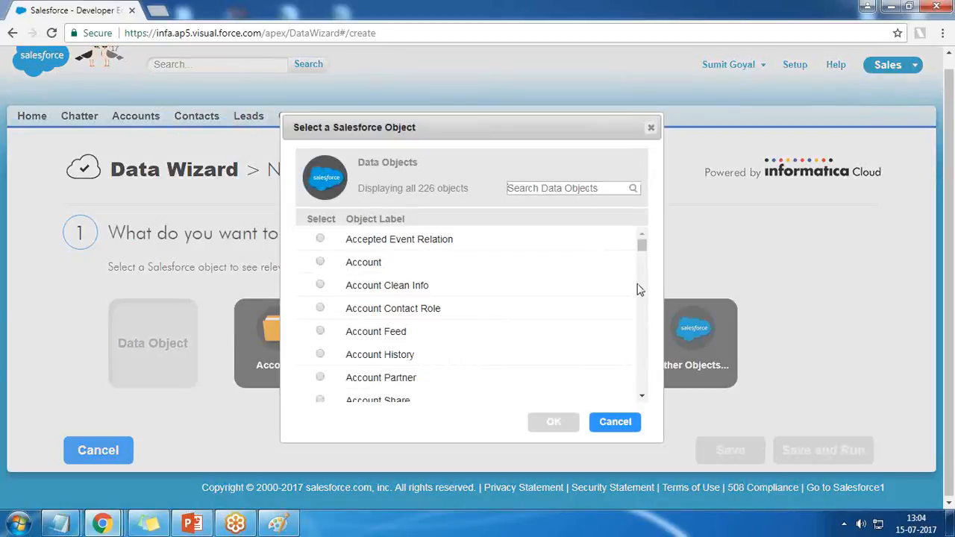
{"action": "mouse_move", "coordinate": [642, 248]}
{"action": "left_mouse_down"}
{"action": "mouse_move", "coordinate": [645, 398]}
{"action": "mouse_move", "coordinate": [637, 246]}
{"action": "left_mouse_up"}
{"action": "left_click", "coordinate": [650, 127]}
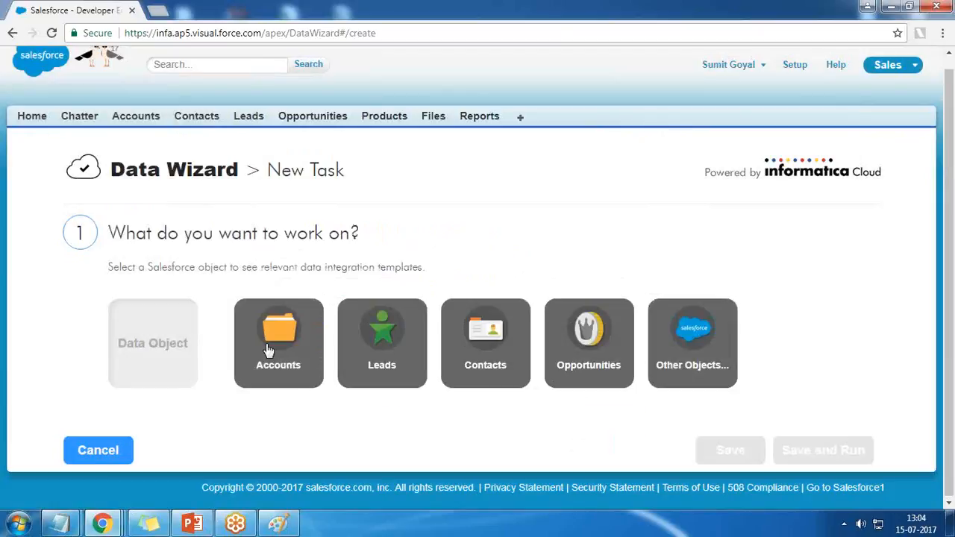
Step: Open the Account CSV file from the desktop in Excel and dismiss the Office activation wizard
{"action": "left_click", "coordinate": [951, 527]}
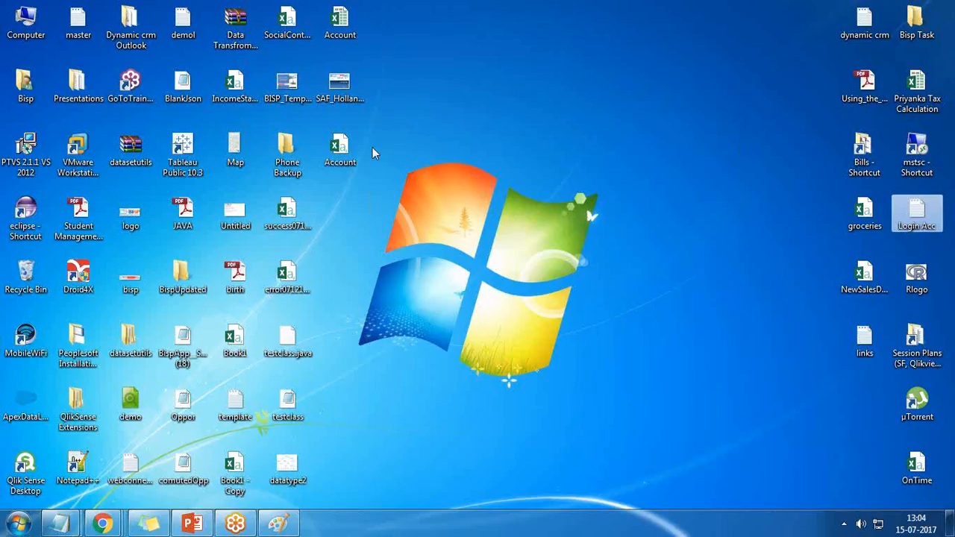
{"action": "double_click", "coordinate": [344, 155]}
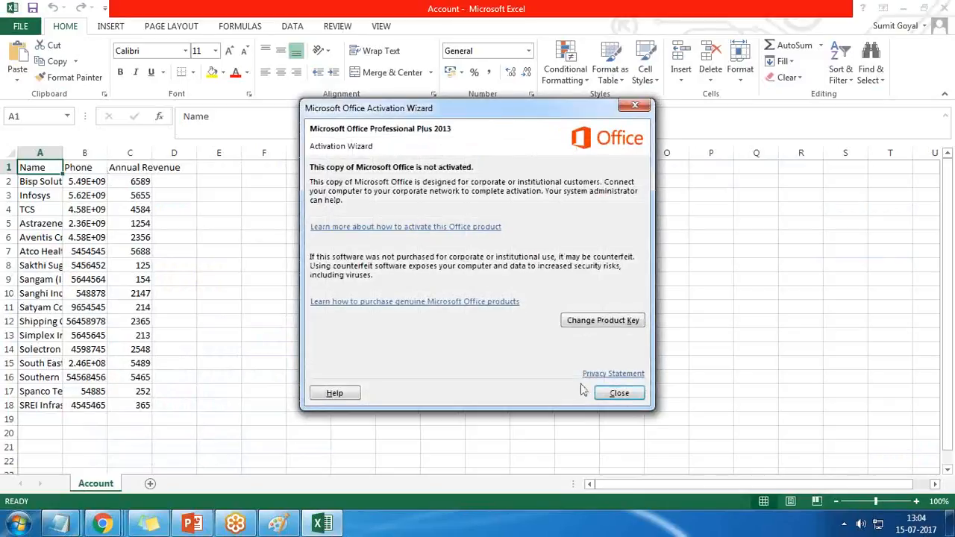
{"action": "left_click", "coordinate": [606, 393]}
Step: Widen the Name, Phone and Annual Revenue columns of the Account sheet so their full contents fit
{"action": "left_click_drag", "start_coordinate": [107, 154], "coordinate": [196, 154]}
{"action": "left_click_drag", "start_coordinate": [69, 153], "coordinate": [89, 154]}
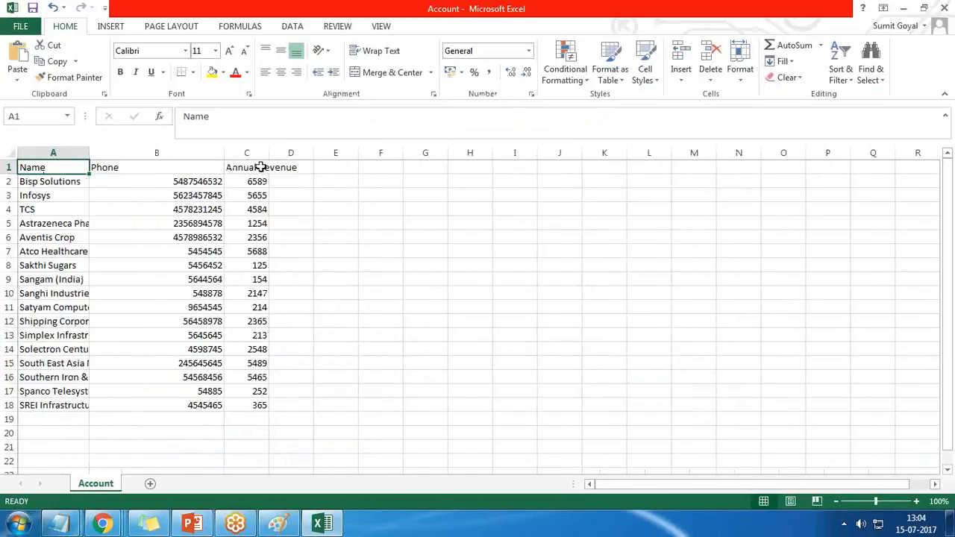
{"action": "left_click_drag", "start_coordinate": [276, 153], "coordinate": [315, 153]}
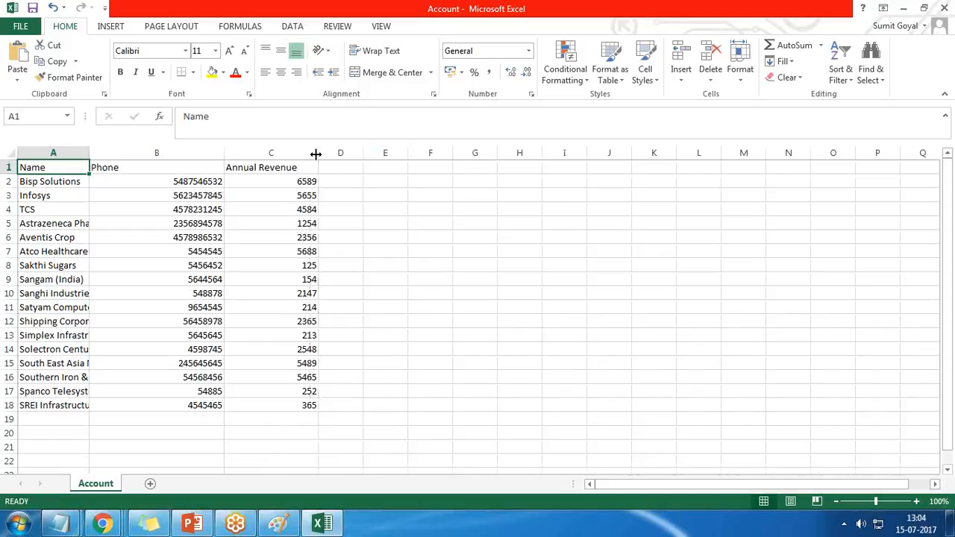
{"action": "left_click_drag", "start_coordinate": [89, 153], "coordinate": [184, 153]}
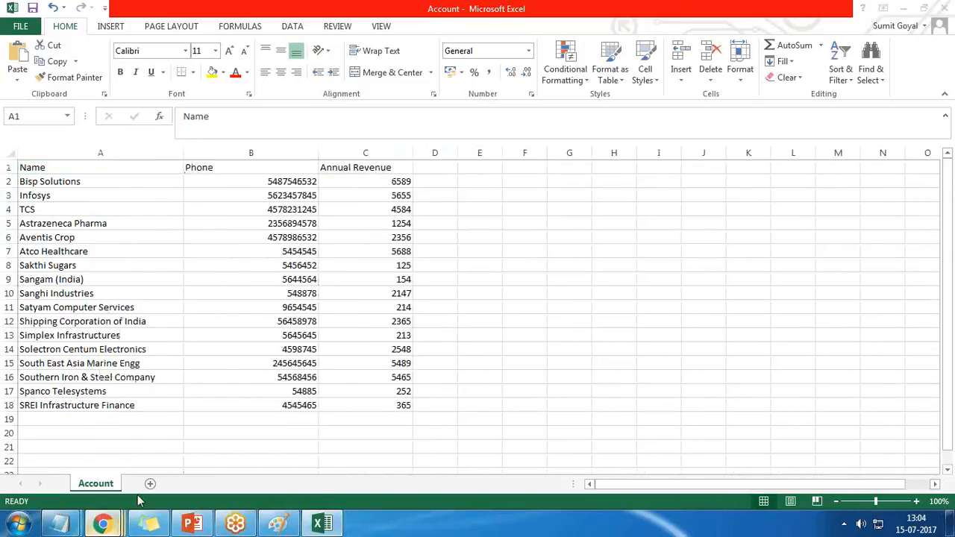
Step: Switch back to Chrome and set the new task to import Accounts from a CSV file
{"action": "mouse_move", "coordinate": [102, 522]}
{"action": "left_click", "coordinate": [415, 449]}
{"action": "left_click", "coordinate": [283, 332]}
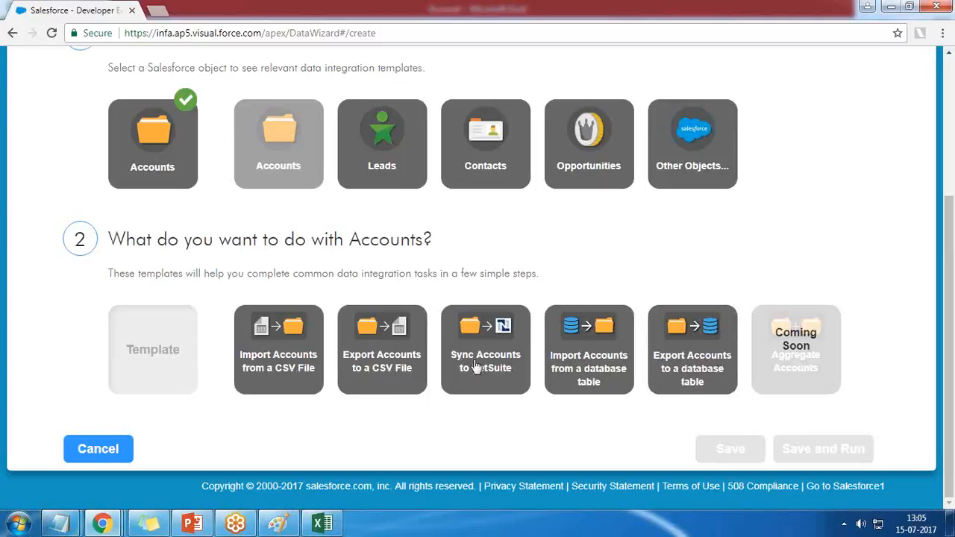
{"action": "left_click", "coordinate": [279, 340]}
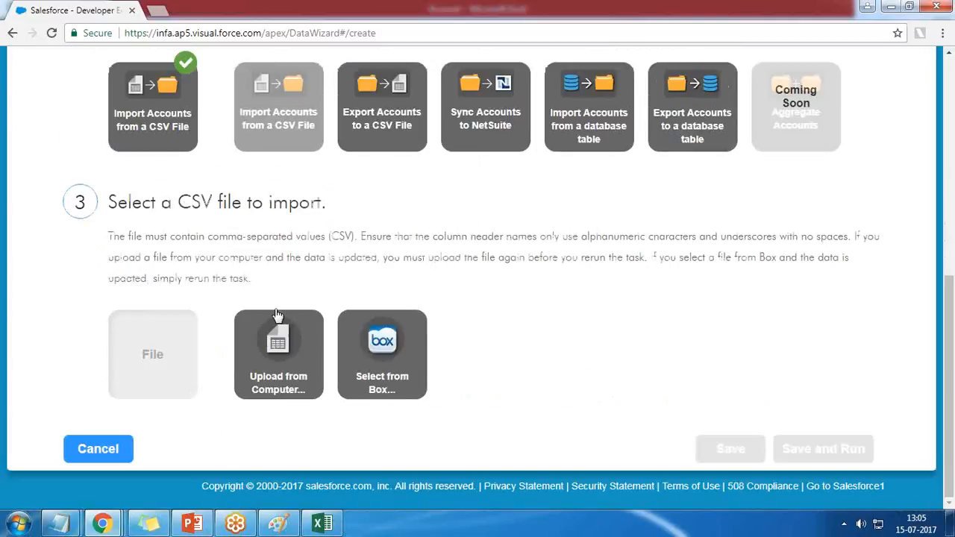
{"action": "left_click_drag", "start_coordinate": [109, 200], "coordinate": [331, 198]}
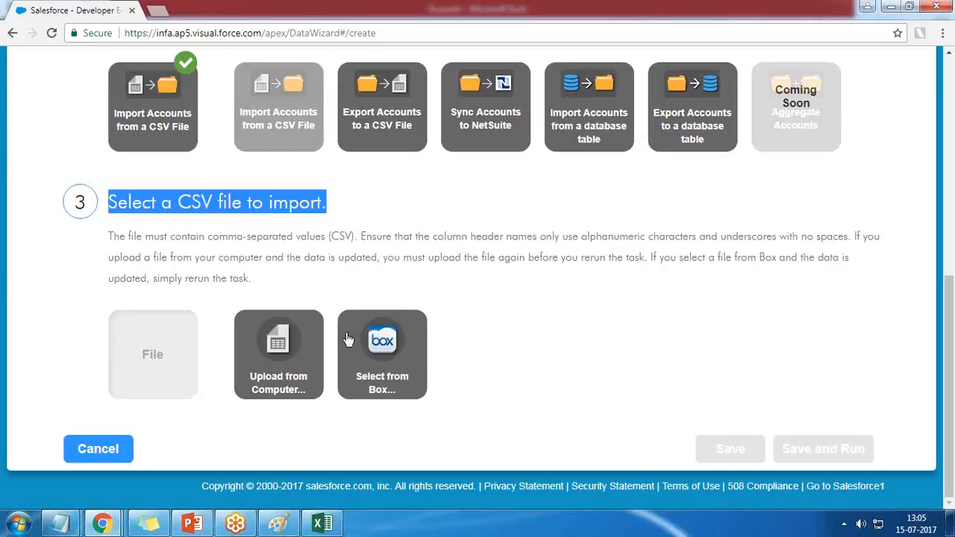
Step: Start a file upload from the computer and select the Account CSV file on the desktop
{"action": "left_click", "coordinate": [277, 352]}
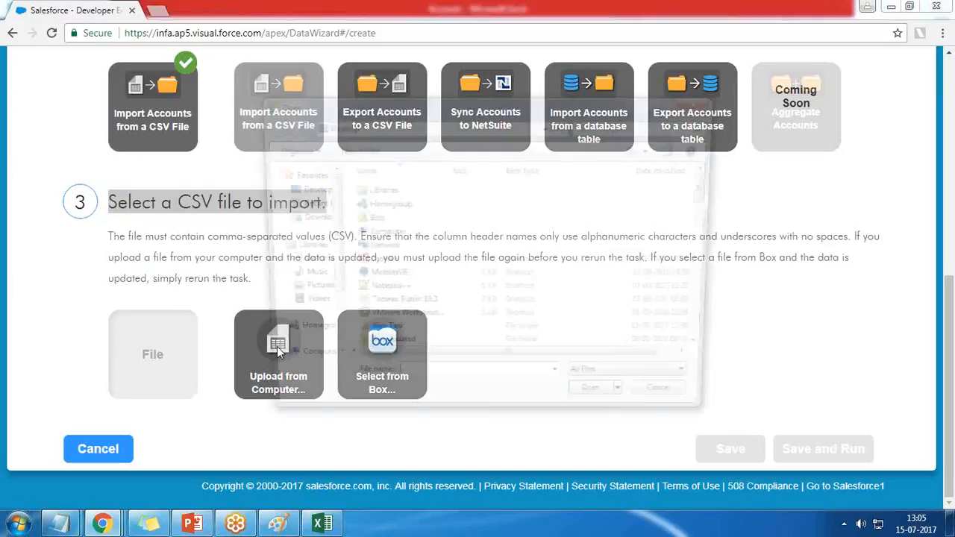
{"action": "left_click_drag", "start_coordinate": [713, 177], "coordinate": [713, 221]}
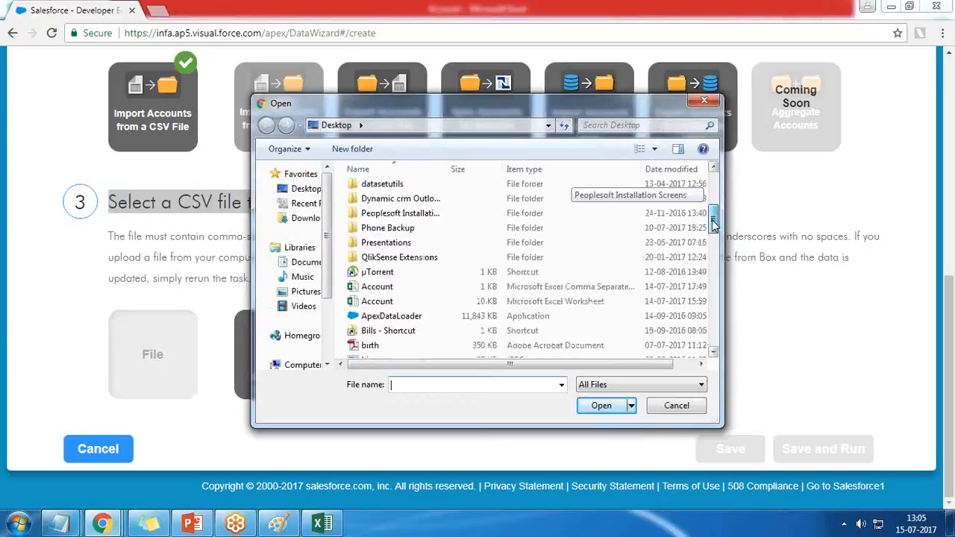
{"action": "left_click", "coordinate": [371, 285]}
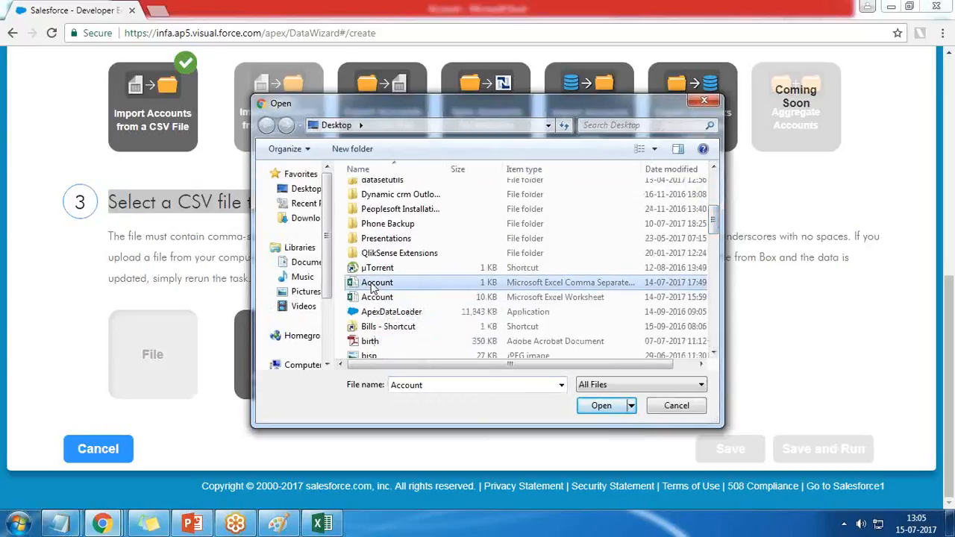
Step: Check the file types of the two desktop files named Account in their properties
{"action": "left_click", "coordinate": [950, 525]}
{"action": "left_click", "coordinate": [348, 34]}
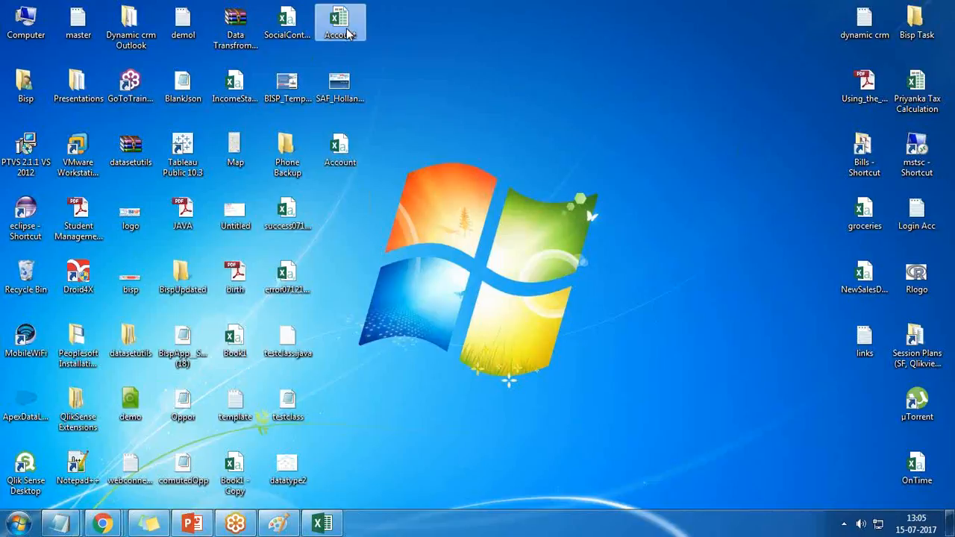
{"action": "right_click", "coordinate": [349, 33]}
{"action": "left_click", "coordinate": [396, 385]}
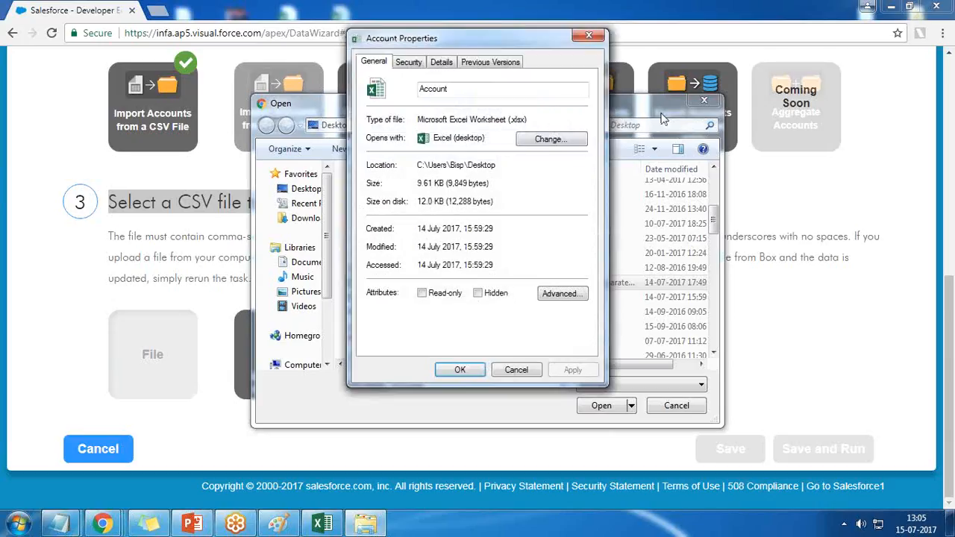
{"action": "left_click", "coordinate": [588, 35]}
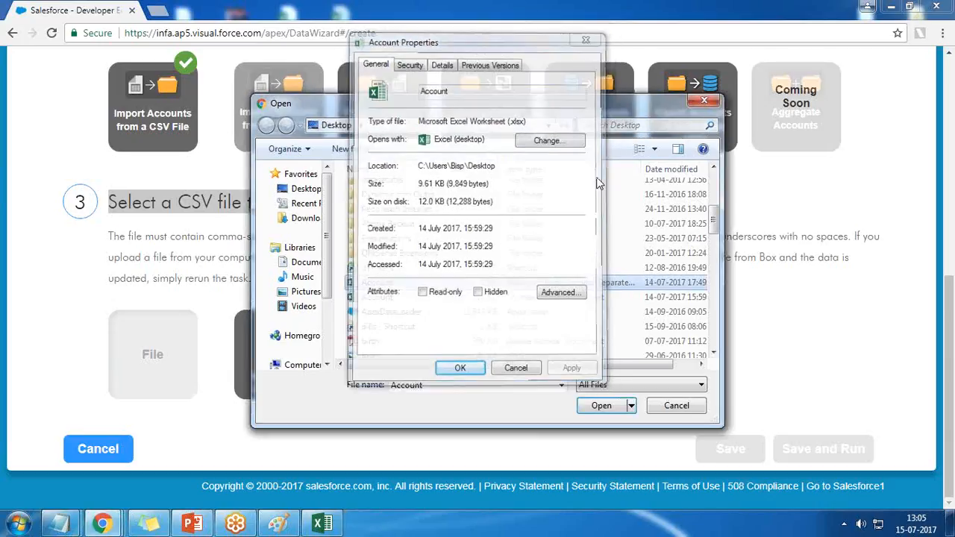
{"action": "left_click", "coordinate": [950, 525]}
{"action": "right_click", "coordinate": [337, 150]}
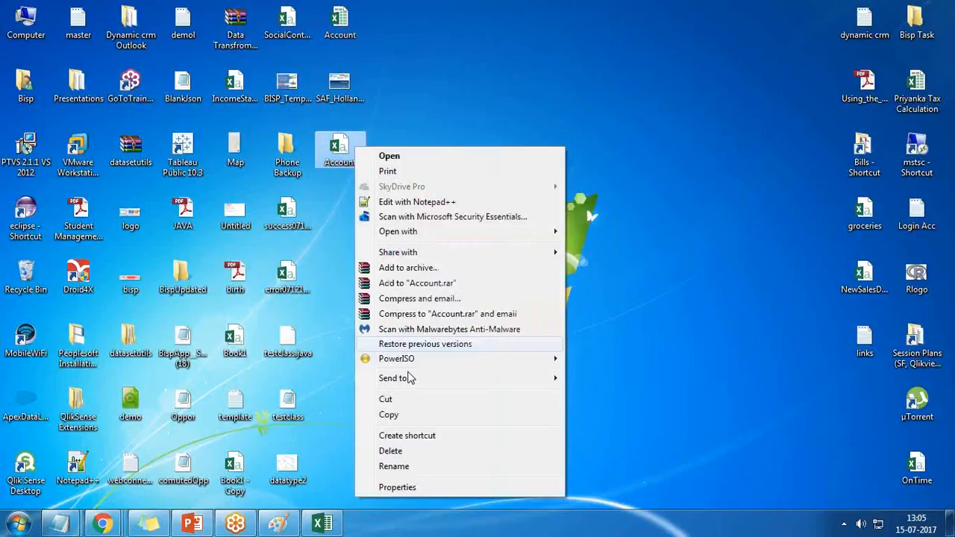
{"action": "left_click", "coordinate": [424, 485]}
{"action": "left_click_drag", "start_coordinate": [565, 238], "coordinate": [597, 239]}
{"action": "left_click", "coordinate": [599, 154]}
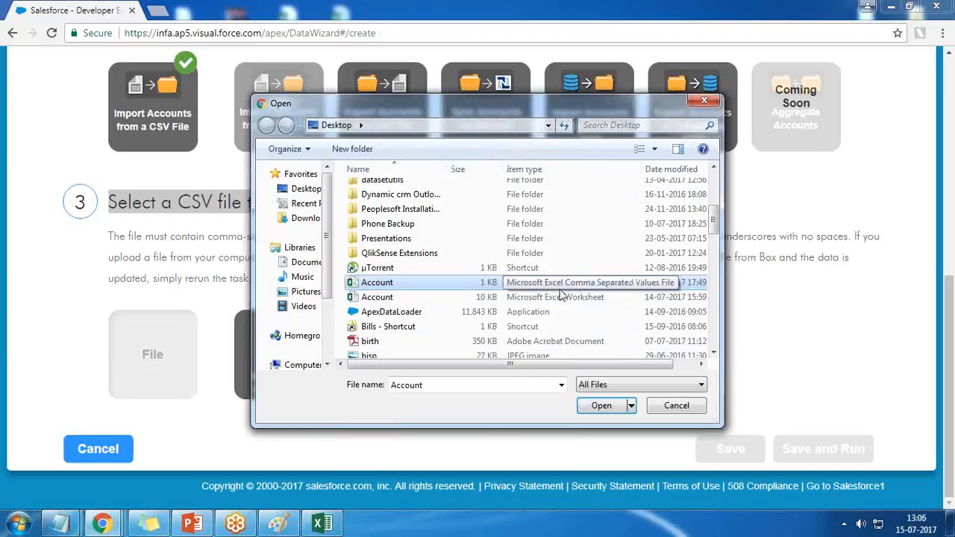
Step: Upload the Account comma-separated values file as the import source
{"action": "left_click", "coordinate": [375, 284]}
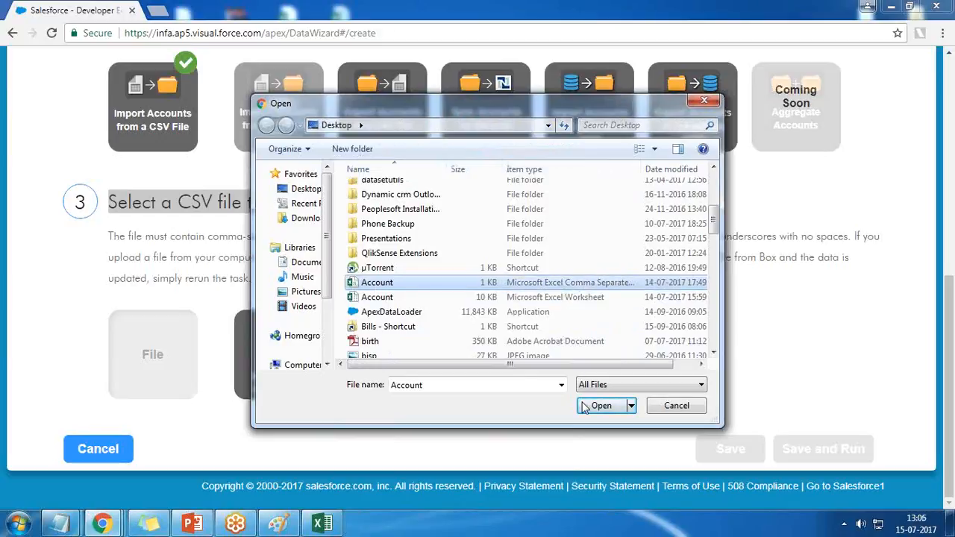
{"action": "left_click", "coordinate": [603, 407]}
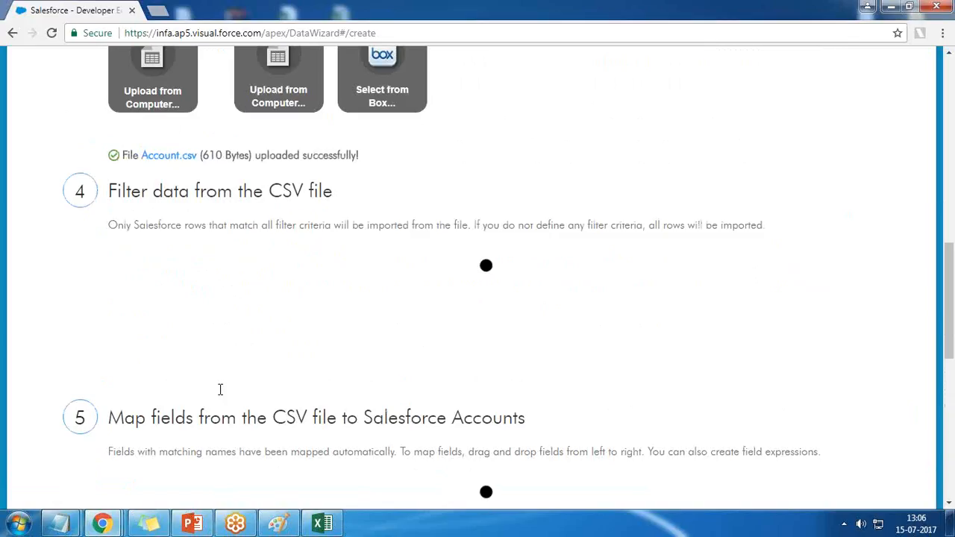
{"action": "left_click_drag", "start_coordinate": [251, 155], "coordinate": [346, 156]}
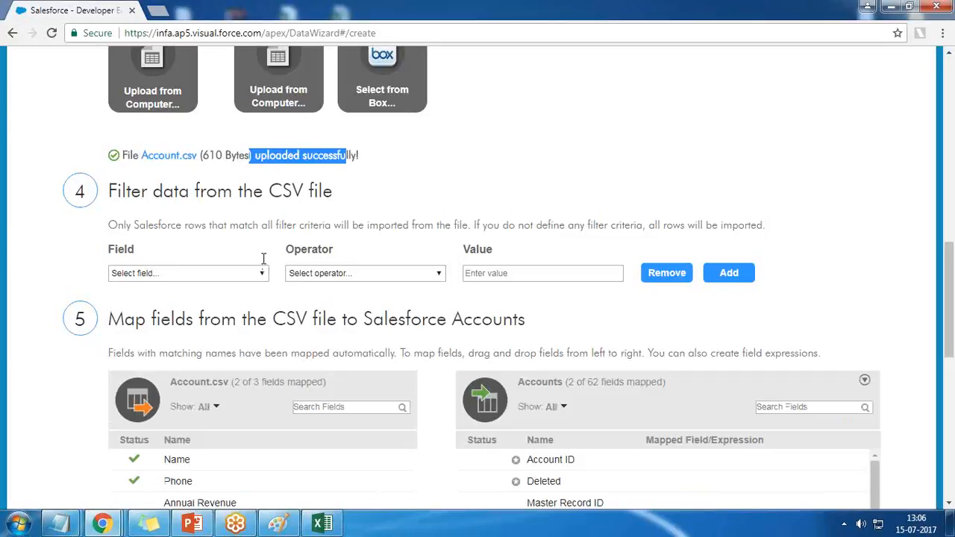
Step: Try an import filter on the Annual Revenue field with the equals operator, and remove it
{"action": "scroll", "coordinate": [262, 258], "scroll_direction": "up", "scroll_amount": 2}
{"action": "scroll", "coordinate": [291, 325], "scroll_direction": "down", "scroll_amount": 1}
{"action": "left_click", "coordinate": [167, 343]}
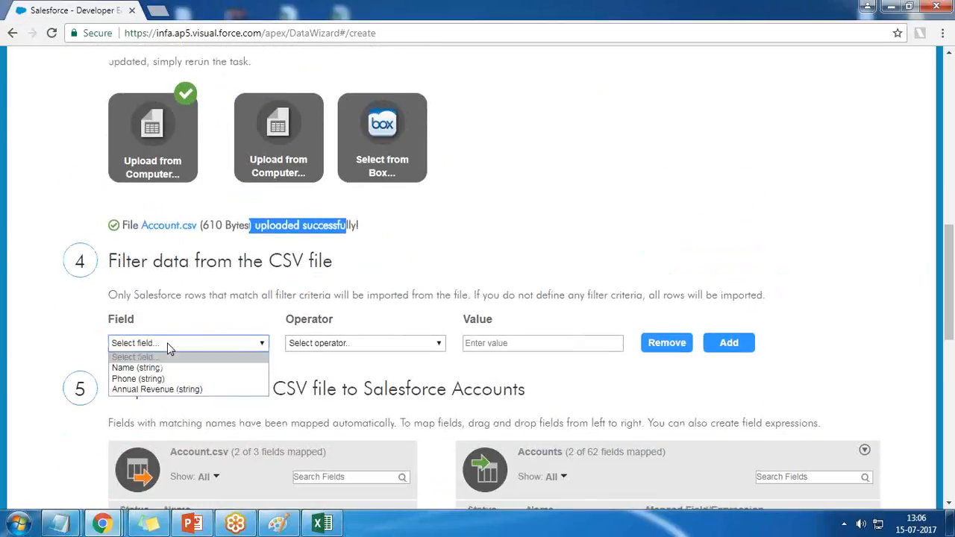
{"action": "left_click", "coordinate": [167, 389]}
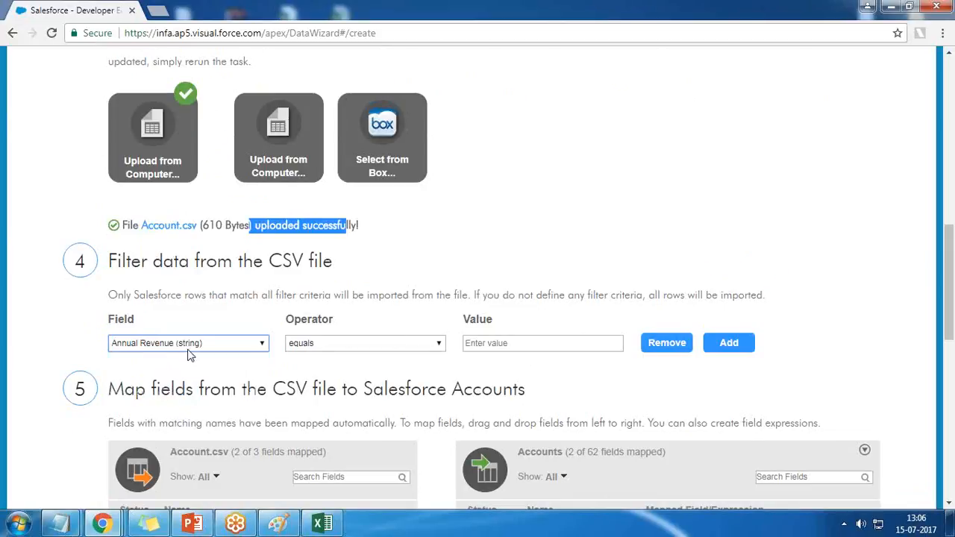
{"action": "left_click", "coordinate": [341, 347]}
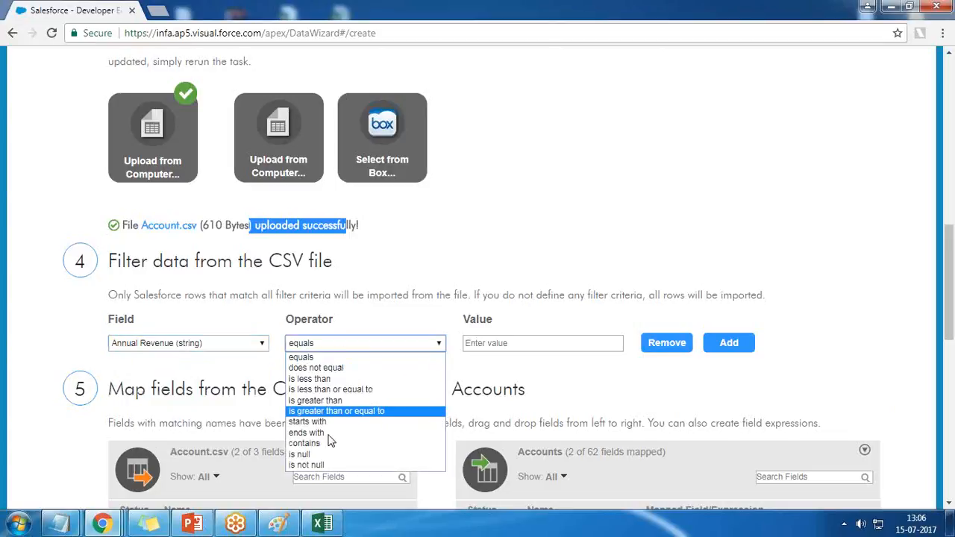
{"action": "left_click", "coordinate": [339, 357]}
{"action": "left_click", "coordinate": [165, 345]}
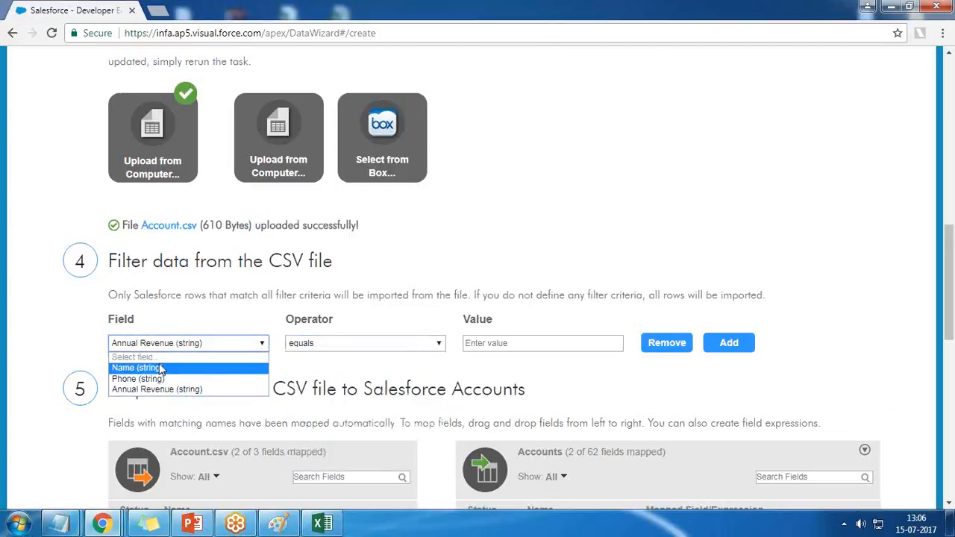
{"action": "left_click", "coordinate": [190, 317]}
{"action": "left_click", "coordinate": [670, 347]}
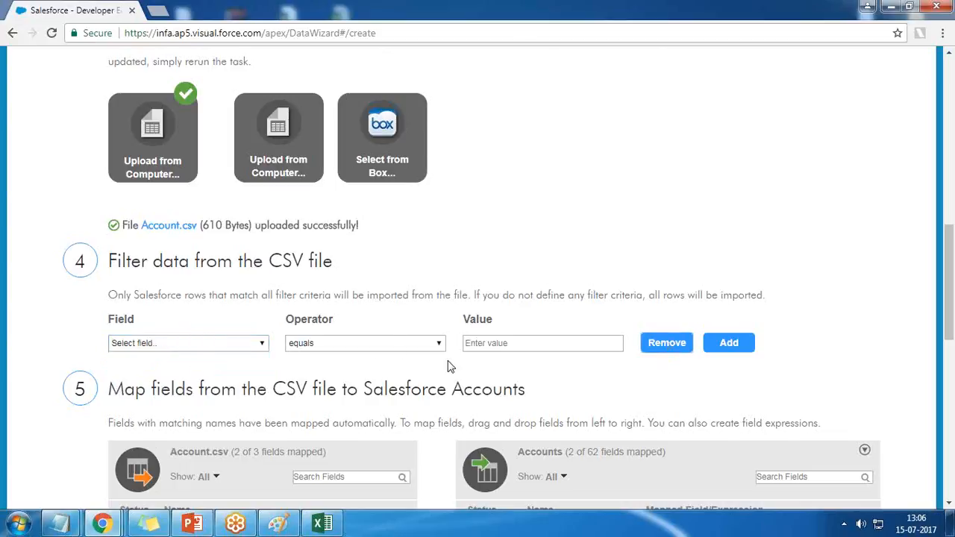
Step: Review the field mapping between Account.csv and Salesforce Accounts, and switch to Excel to compare the column headers
{"action": "scroll", "coordinate": [447, 366], "scroll_direction": "down", "scroll_amount": 1}
{"action": "scroll", "coordinate": [198, 308], "scroll_direction": "down", "scroll_amount": 1}
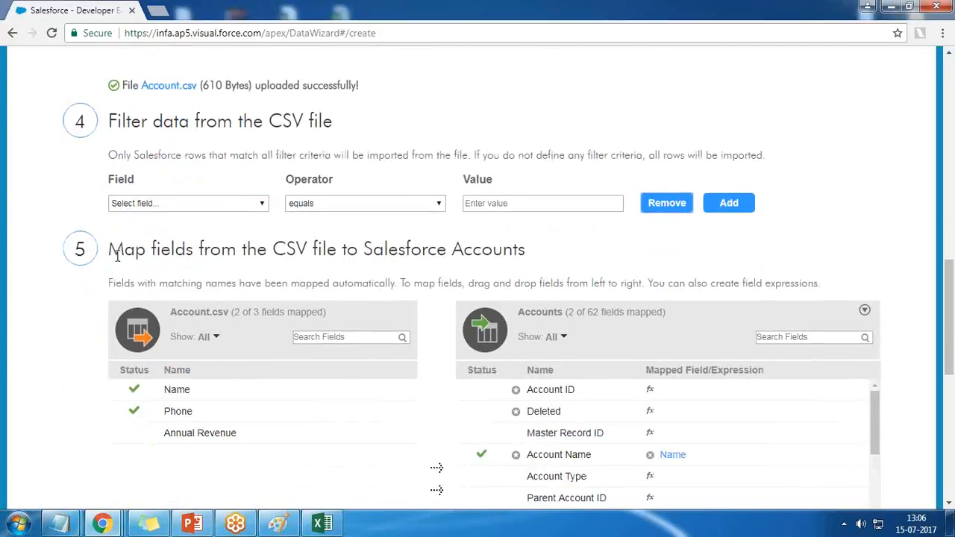
{"action": "left_click_drag", "start_coordinate": [110, 249], "coordinate": [539, 249]}
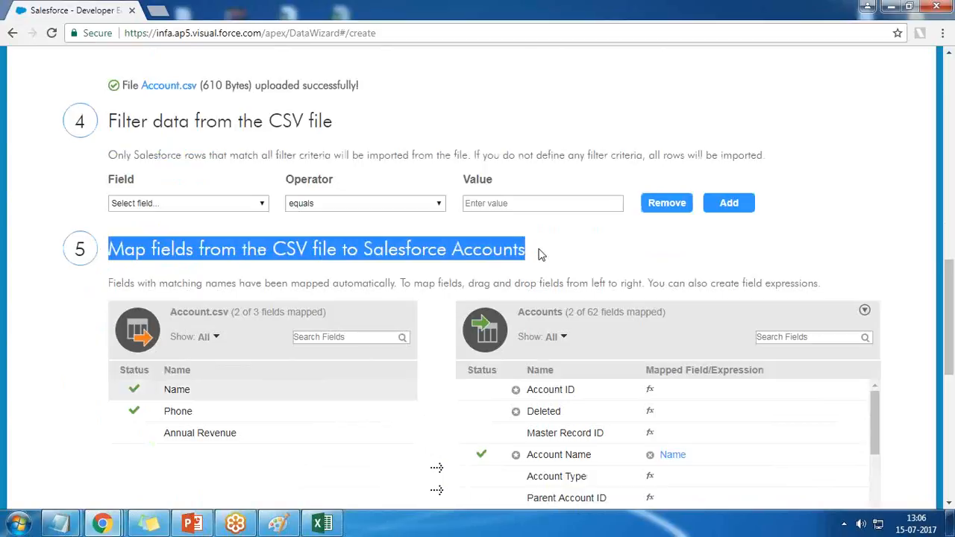
{"action": "left_click", "coordinate": [325, 525]}
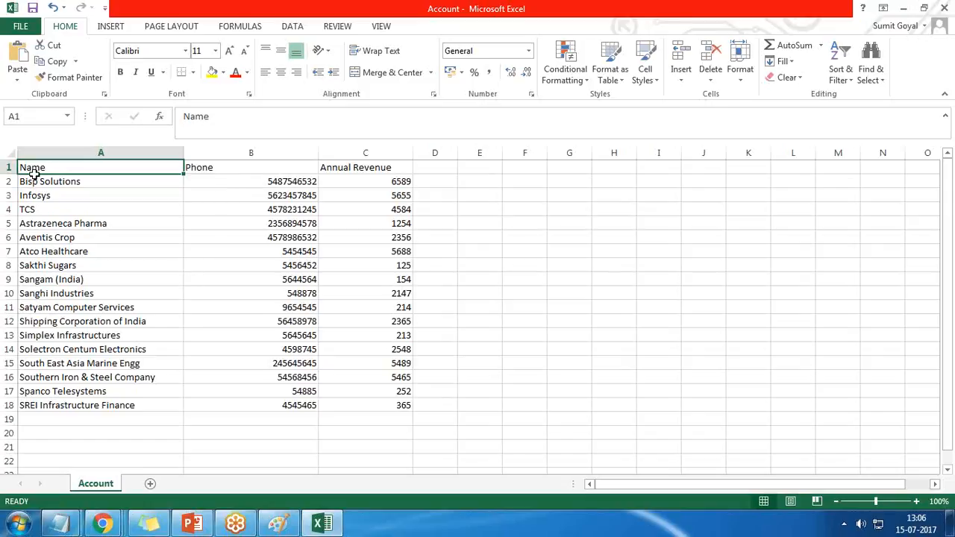
Step: Switch back to the Data Wizard in Chrome and review the Account.csv source and Salesforce Accounts target in the field mapping
{"action": "key", "text": "alt+Tab"}
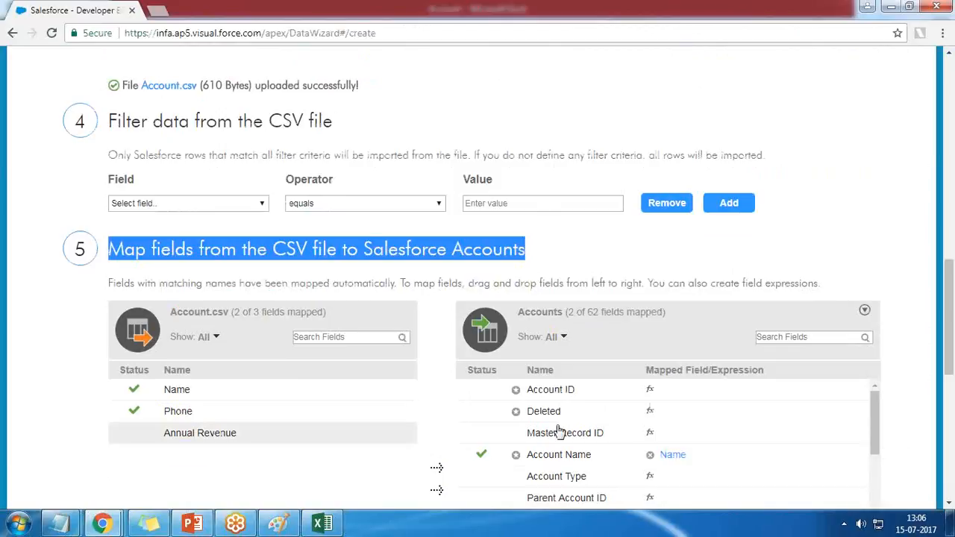
{"action": "scroll", "coordinate": [570, 437], "scroll_direction": "down", "scroll_amount": 3}
{"action": "scroll", "coordinate": [570, 436], "scroll_direction": "up", "scroll_amount": 3}
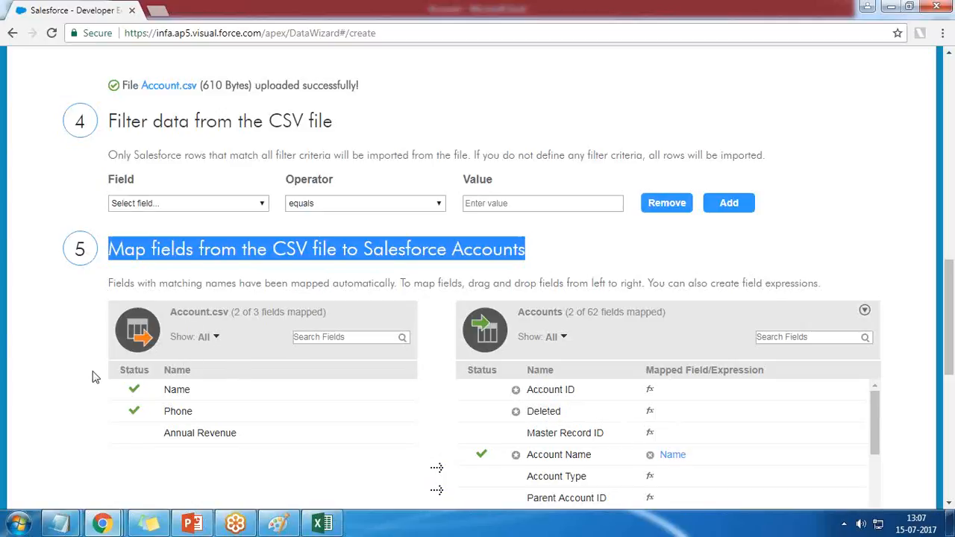
{"action": "scroll", "coordinate": [112, 336], "scroll_direction": "down", "scroll_amount": 2}
{"action": "left_click_drag", "start_coordinate": [172, 174], "coordinate": [242, 174]}
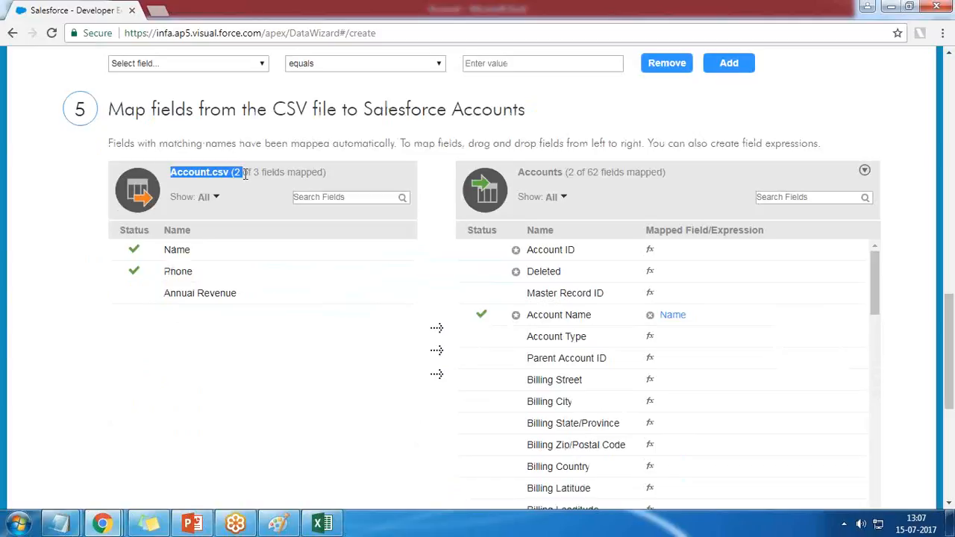
{"action": "left_click_drag", "start_coordinate": [518, 172], "coordinate": [567, 173]}
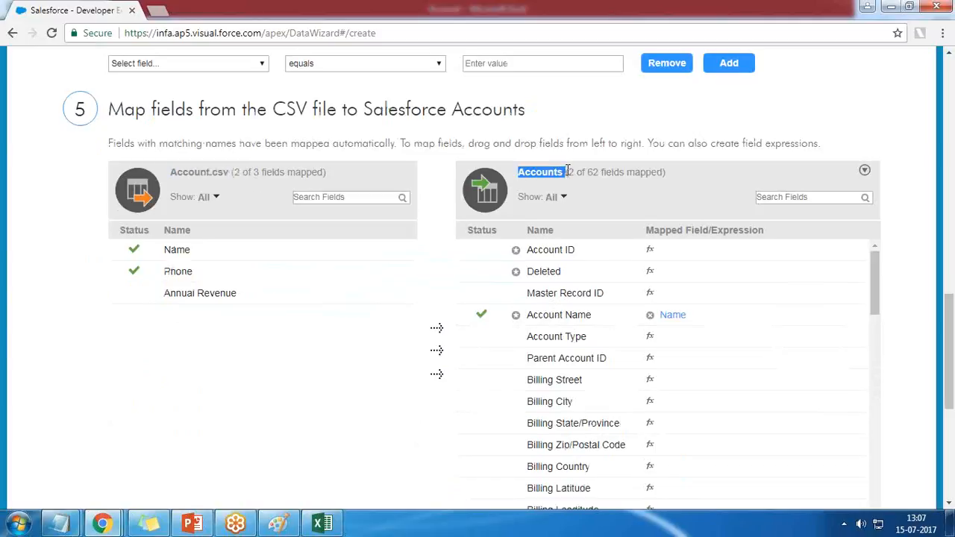
Step: Filter the Salesforce Accounts field list by mapped fields, and switch the filter to unmapped fields
{"action": "left_click", "coordinate": [219, 195]}
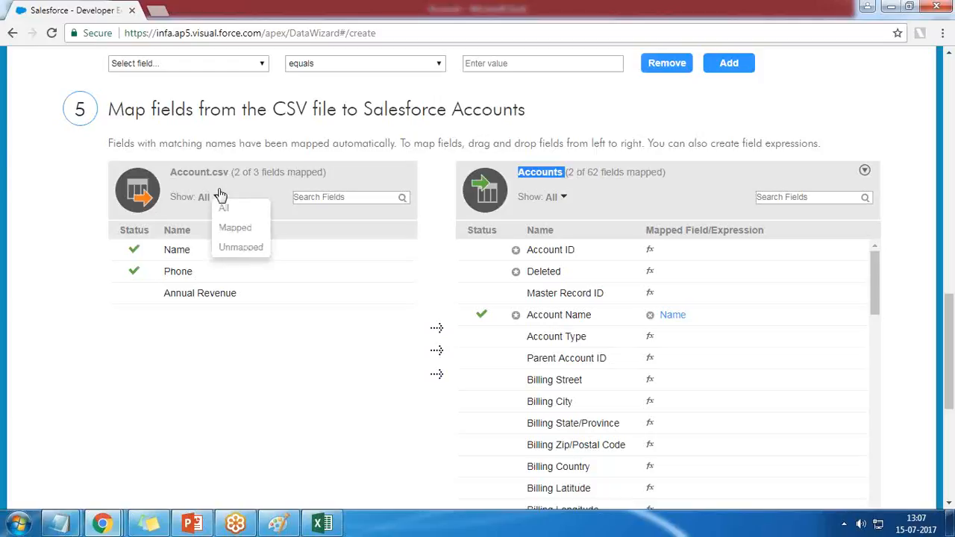
{"action": "left_click", "coordinate": [563, 198]}
{"action": "left_click", "coordinate": [581, 227]}
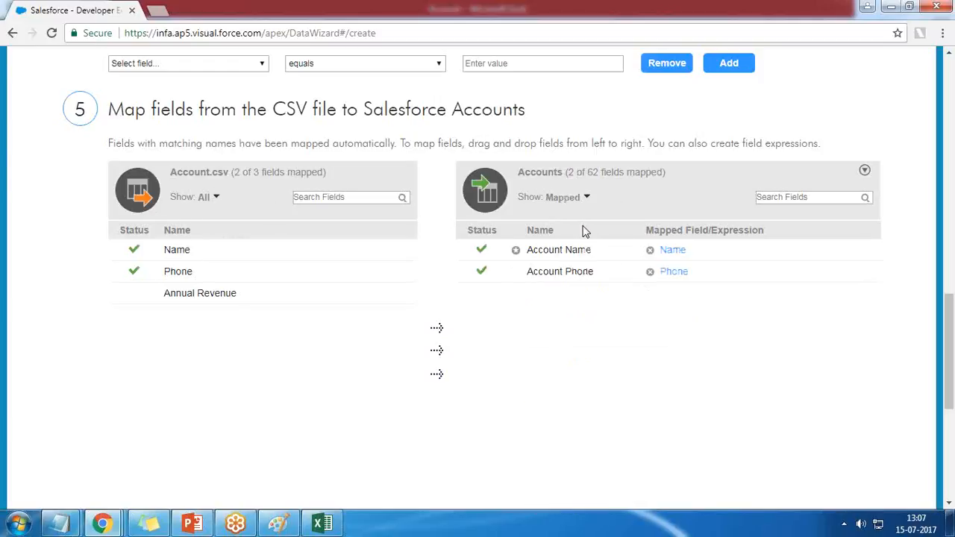
{"action": "left_click", "coordinate": [573, 198]}
{"action": "left_click", "coordinate": [586, 251]}
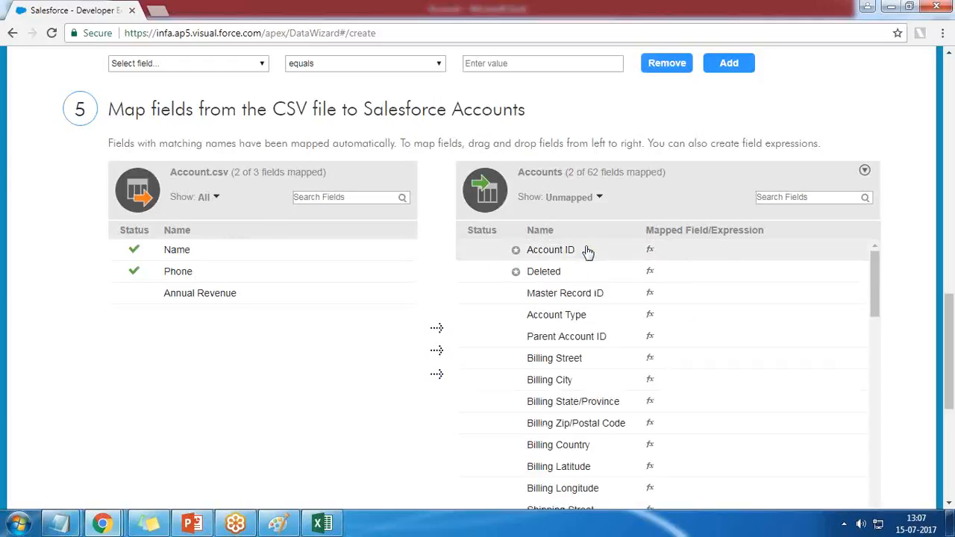
Step: Map the Annual Revenue field of Account.csv to the Annual Revenue field of Salesforce Accounts
{"action": "mouse_move", "coordinate": [169, 273]}
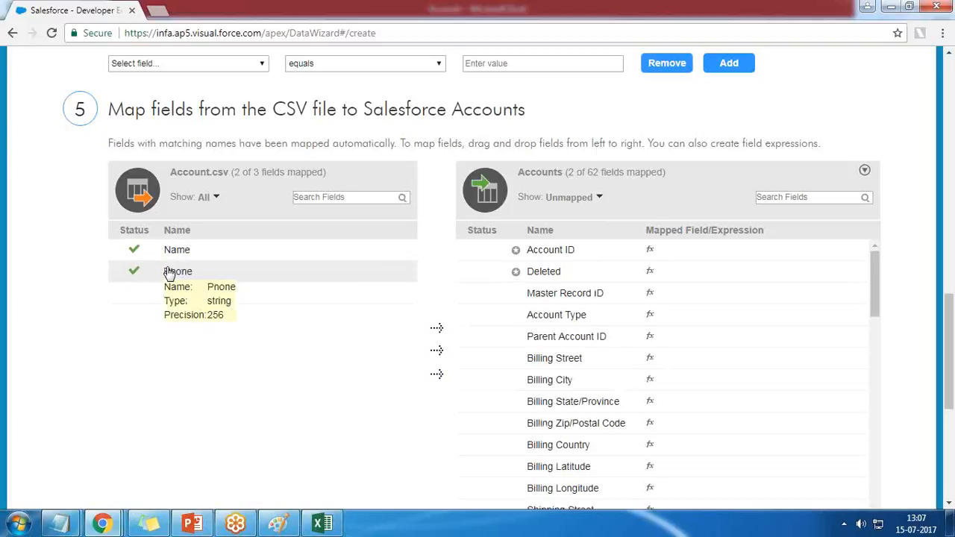
{"action": "mouse_move", "coordinate": [186, 299]}
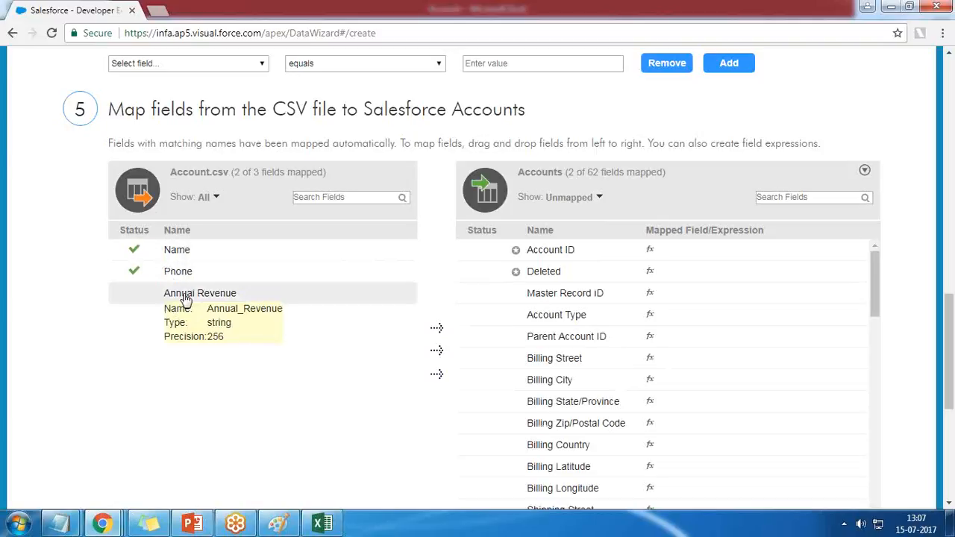
{"action": "scroll", "coordinate": [651, 379], "scroll_direction": "down", "scroll_amount": 2}
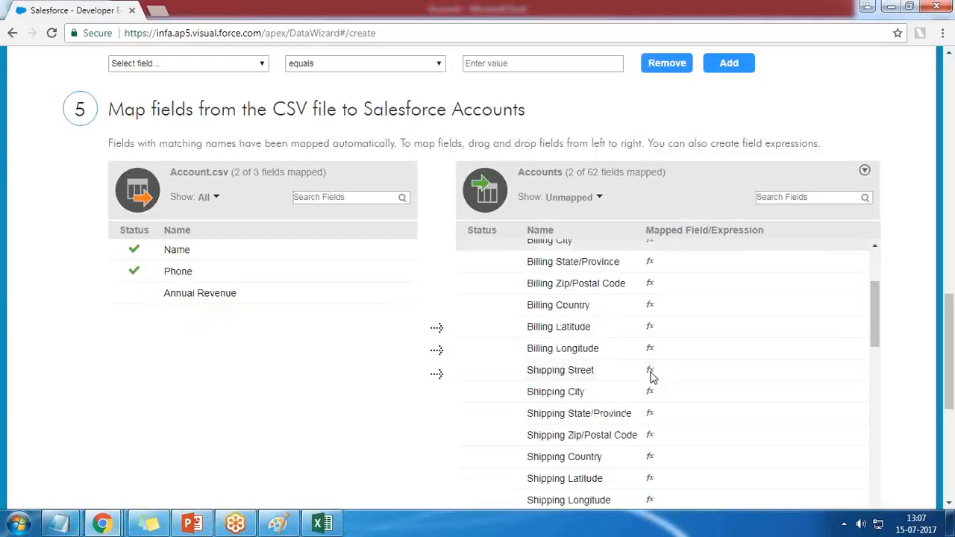
{"action": "scroll", "coordinate": [651, 378], "scroll_direction": "down", "scroll_amount": 3}
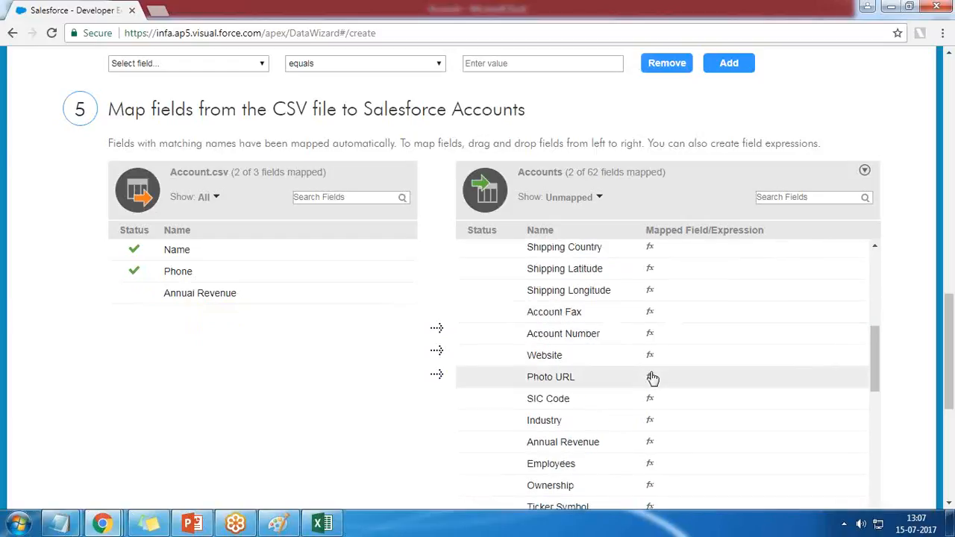
{"action": "scroll", "coordinate": [586, 441], "scroll_direction": "down", "scroll_amount": 3}
{"action": "mouse_move", "coordinate": [581, 307]}
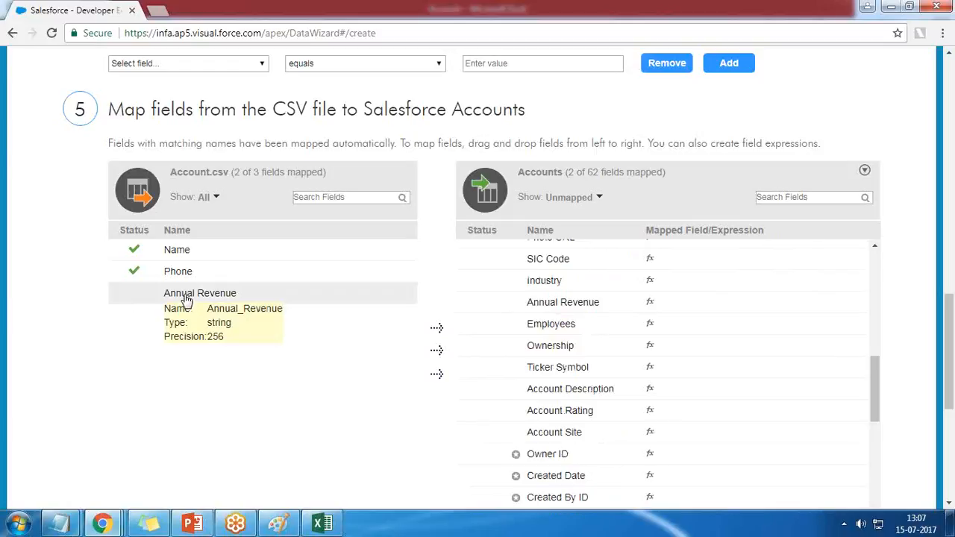
{"action": "left_click_drag", "start_coordinate": [186, 299], "coordinate": [530, 305]}
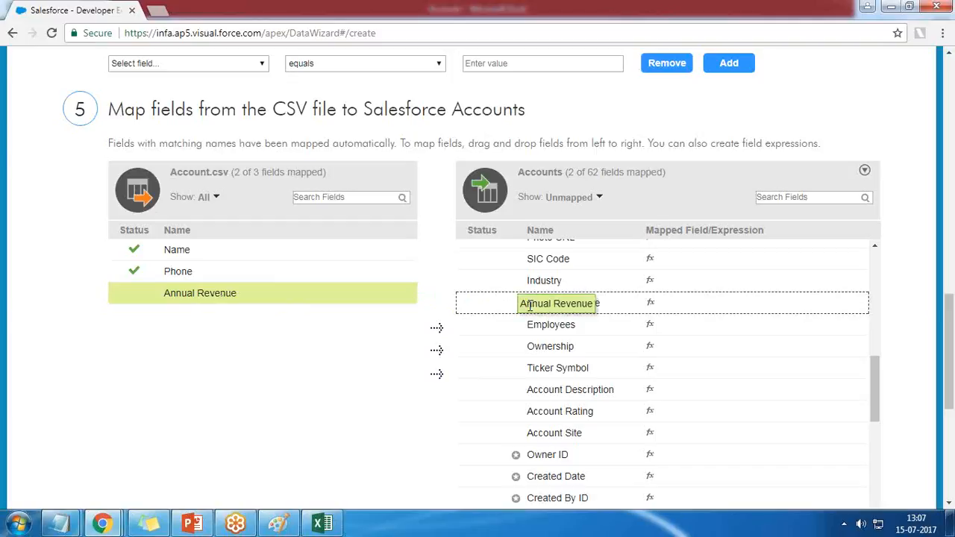
{"action": "left_click_drag", "start_coordinate": [529, 305], "coordinate": [530, 305]}
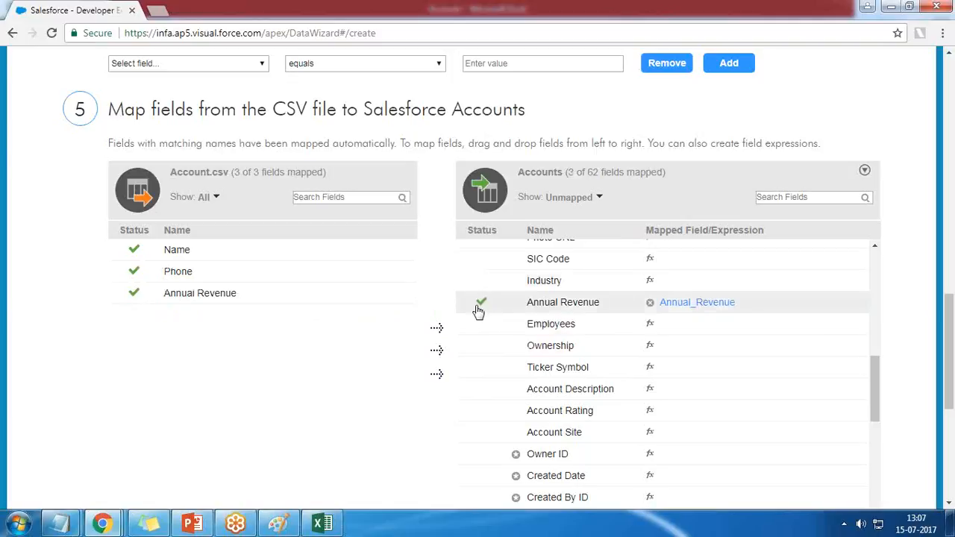
Step: Show only the mapped Salesforce Accounts fields and check all field pairs
{"action": "left_click", "coordinate": [588, 198]}
{"action": "left_click", "coordinate": [596, 227]}
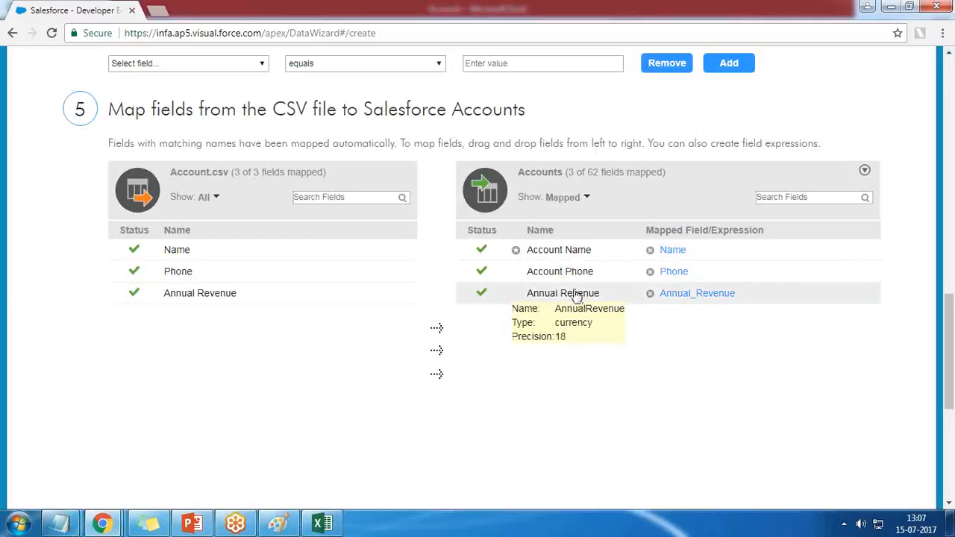
{"action": "mouse_move", "coordinate": [177, 253]}
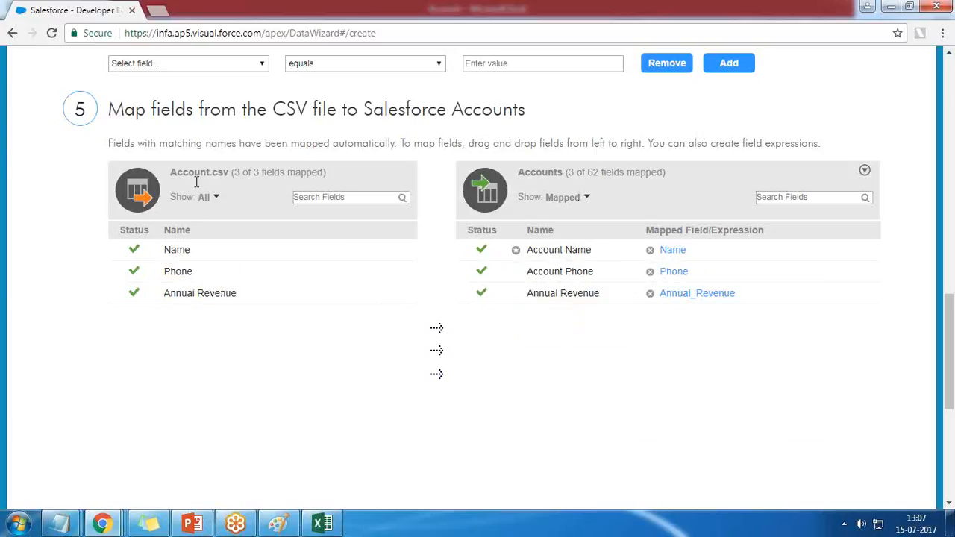
Step: Preview the current data of the CSV file and the Salesforce Accounts, and hide the preview again
{"action": "scroll", "coordinate": [635, 399], "scroll_direction": "down", "scroll_amount": 2}
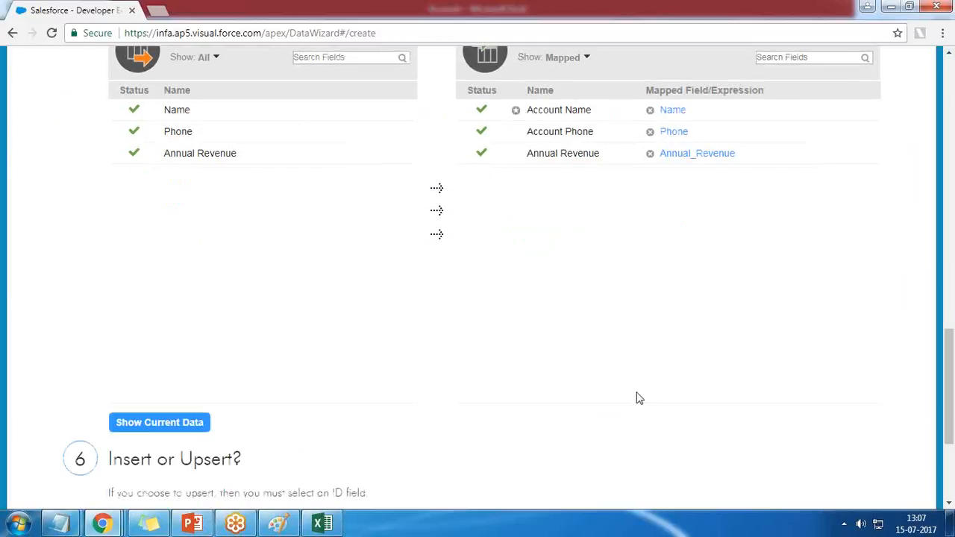
{"action": "left_click", "coordinate": [157, 424]}
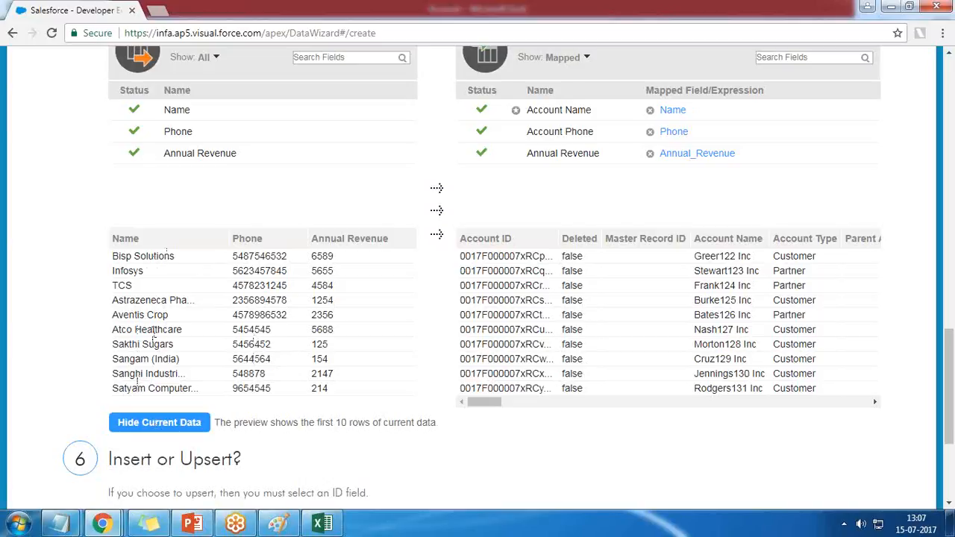
{"action": "scroll", "coordinate": [152, 335], "scroll_direction": "down", "scroll_amount": 3}
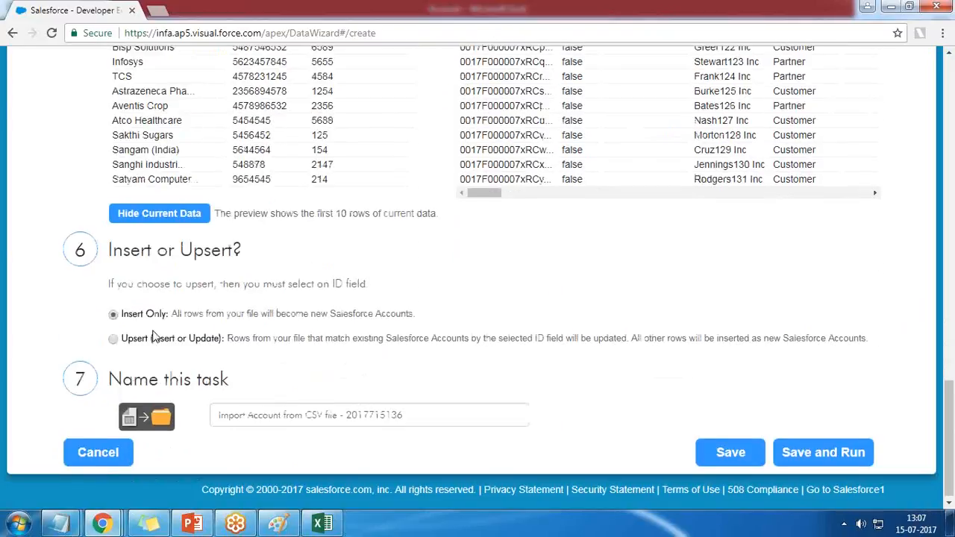
{"action": "scroll", "coordinate": [152, 336], "scroll_direction": "up", "scroll_amount": 2}
{"action": "left_click_drag", "start_coordinate": [490, 335], "coordinate": [457, 336]}
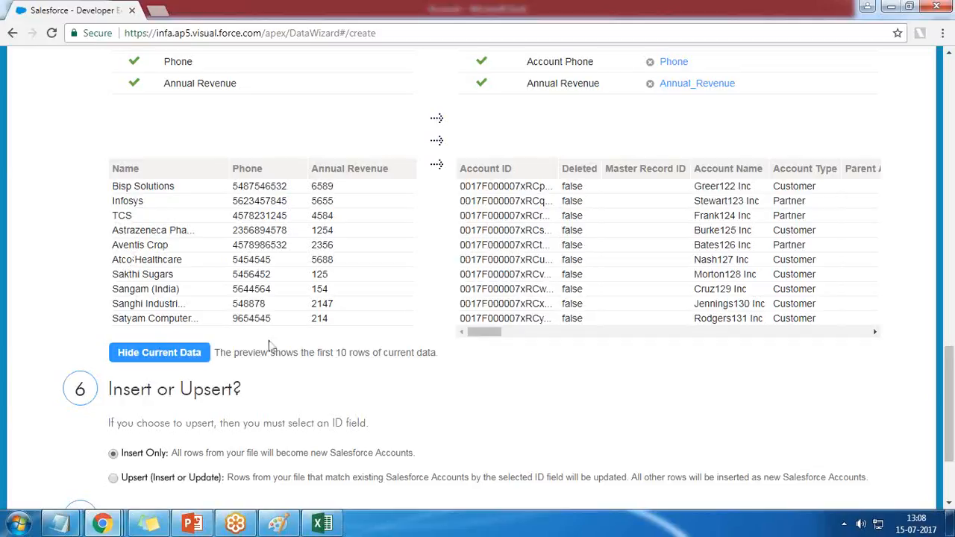
{"action": "left_click_drag", "start_coordinate": [495, 333], "coordinate": [450, 351]}
{"action": "left_click", "coordinate": [170, 355]}
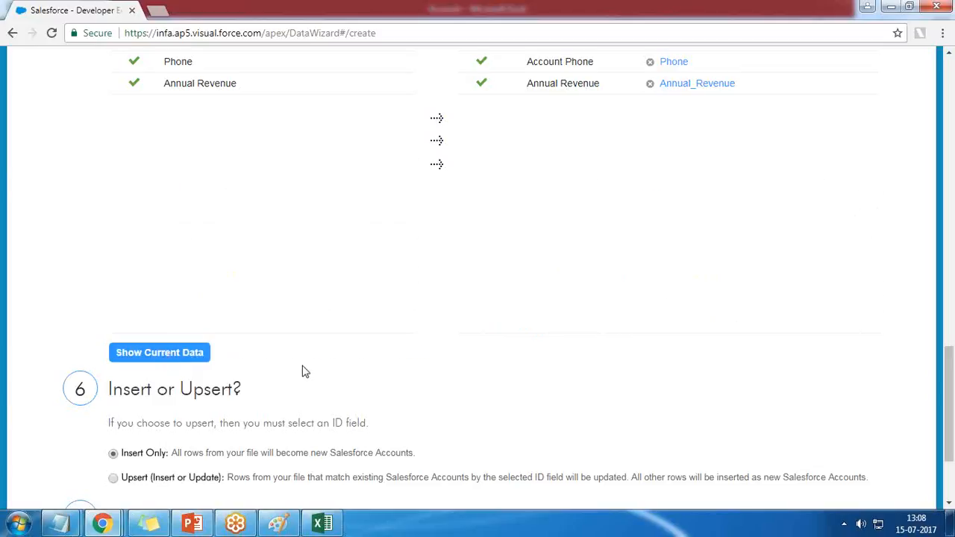
{"action": "scroll", "coordinate": [303, 371], "scroll_direction": "down", "scroll_amount": 2}
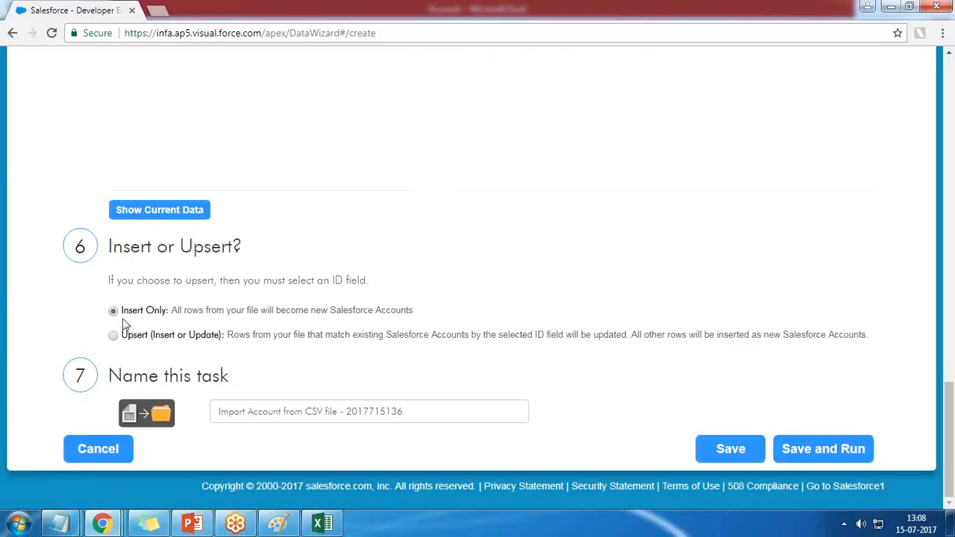
{"action": "left_click", "coordinate": [414, 411]}
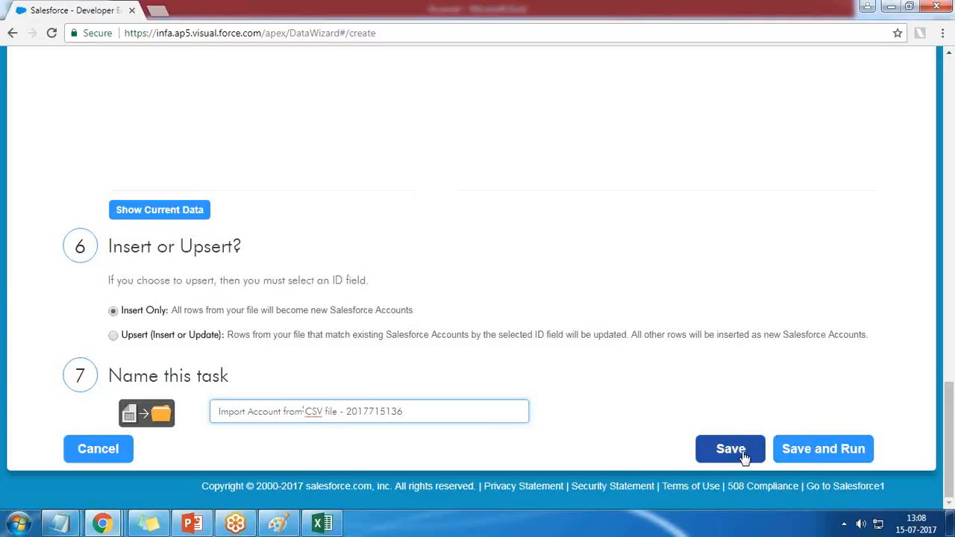
{"action": "left_click", "coordinate": [831, 452]}
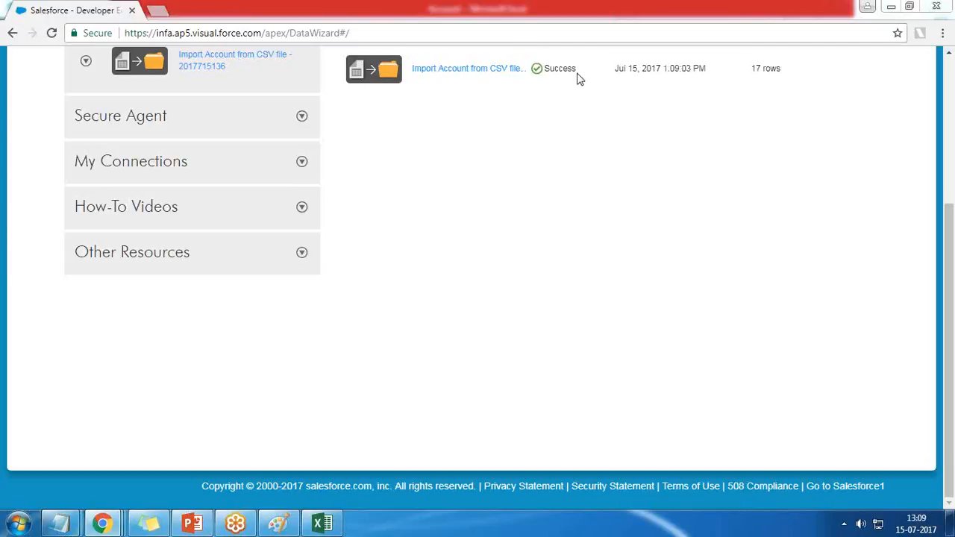
Step: Check the imported row count in the job history and expand the My Connections, Other Resources and Secure Agent sections
{"action": "left_click_drag", "start_coordinate": [753, 68], "coordinate": [776, 65]}
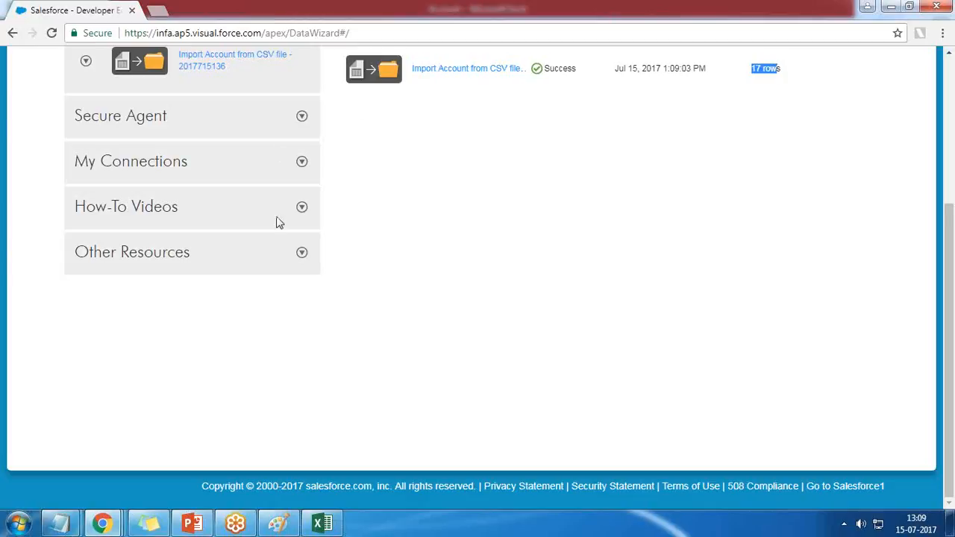
{"action": "left_click", "coordinate": [301, 163]}
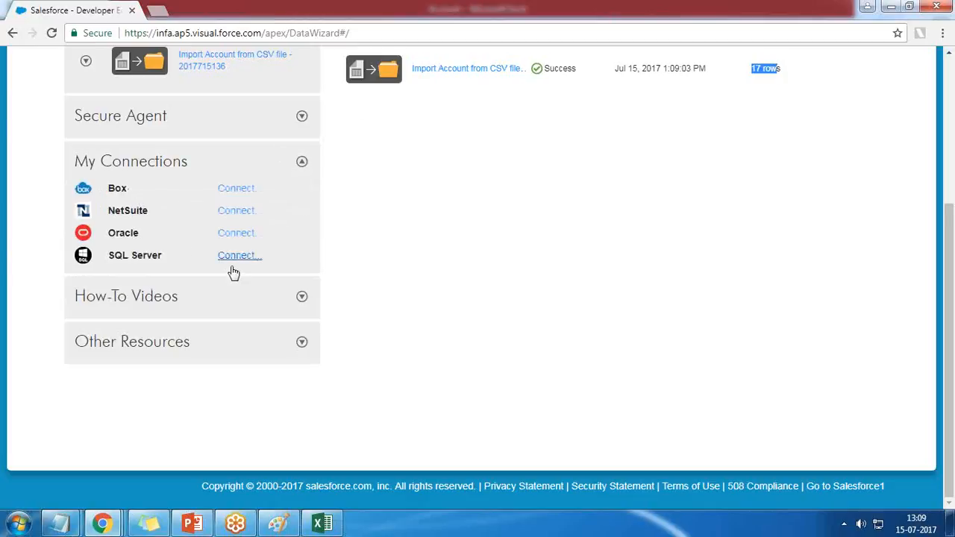
{"action": "left_click", "coordinate": [301, 343]}
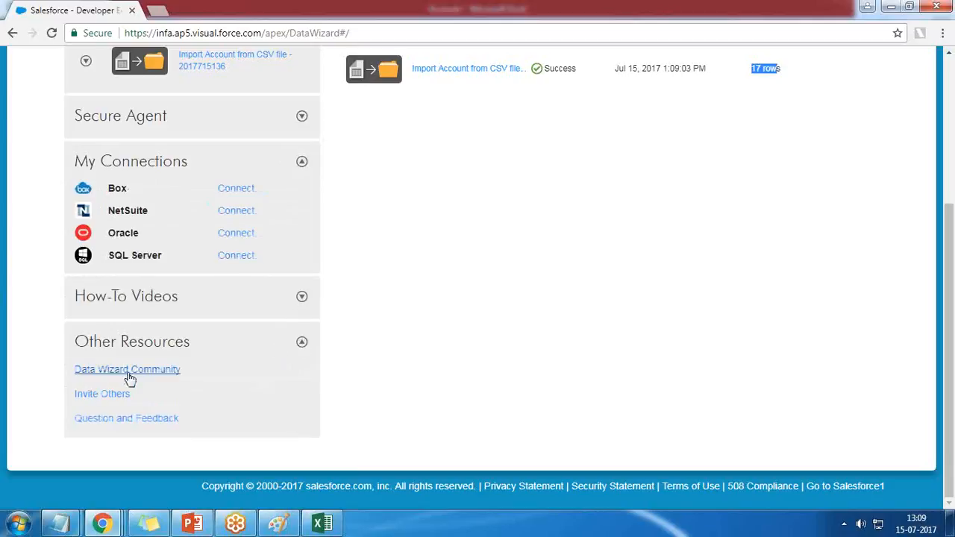
{"action": "left_click", "coordinate": [301, 116]}
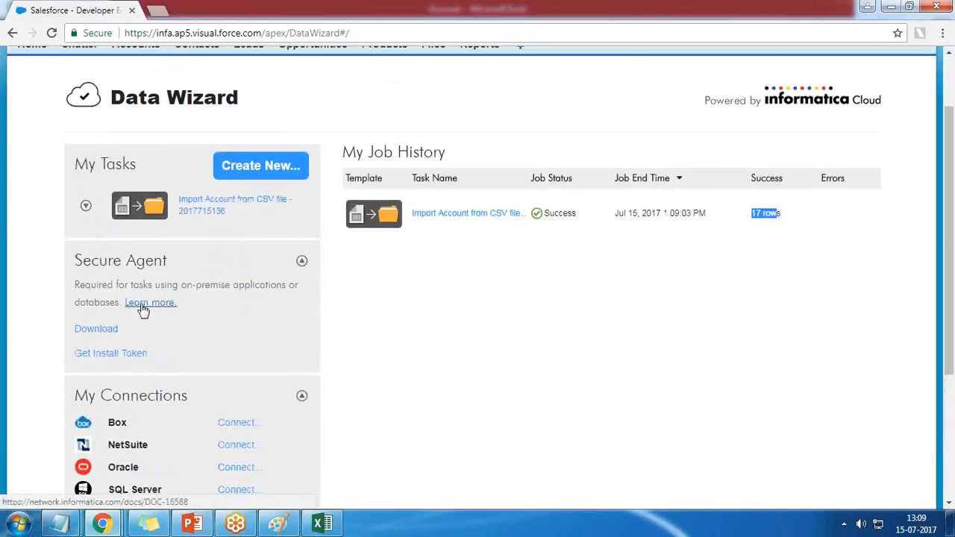
{"action": "left_click_drag", "start_coordinate": [131, 284], "coordinate": [203, 282]}
{"action": "left_click", "coordinate": [203, 283]}
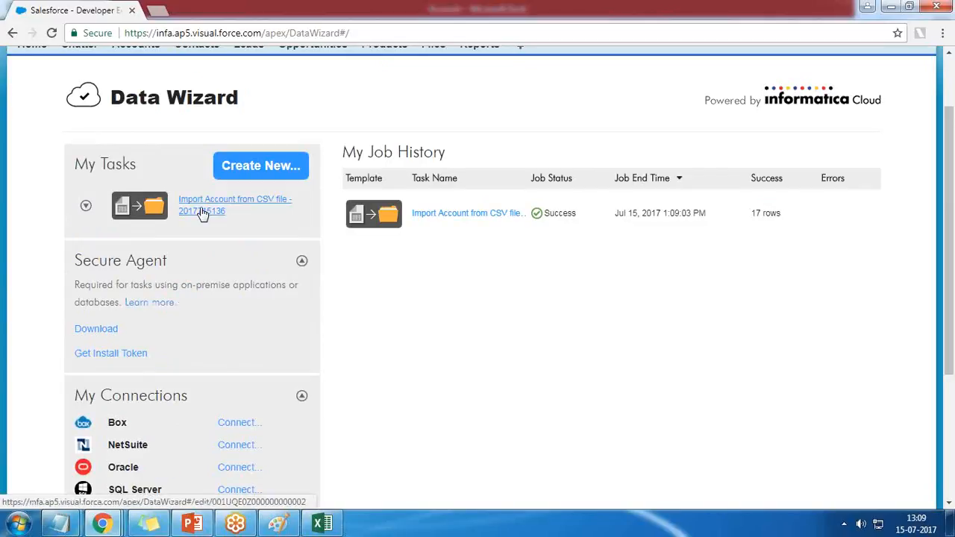
Step: Look at the actions available for the saved Account import task under My Tasks
{"action": "left_click_drag", "start_coordinate": [243, 211], "coordinate": [173, 206]}
{"action": "left_click", "coordinate": [118, 252]}
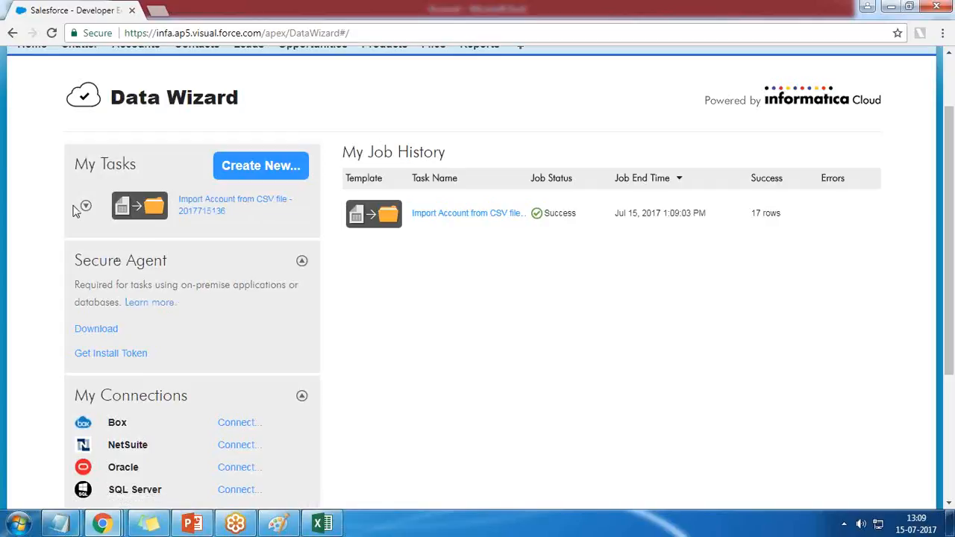
{"action": "left_click", "coordinate": [86, 206]}
{"action": "left_click", "coordinate": [86, 206]}
{"action": "left_click", "coordinate": [85, 206]}
{"action": "left_click", "coordinate": [36, 209]}
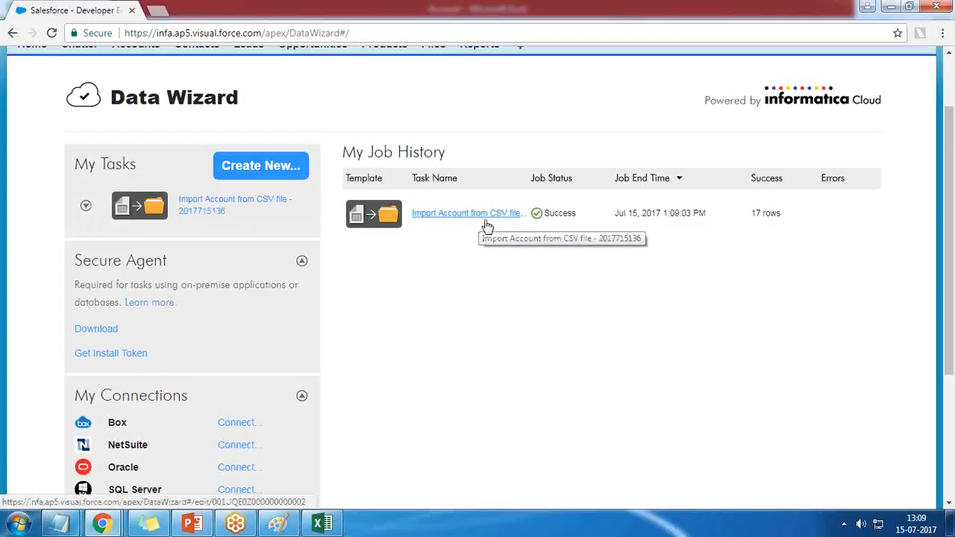
{"action": "left_click", "coordinate": [85, 205]}
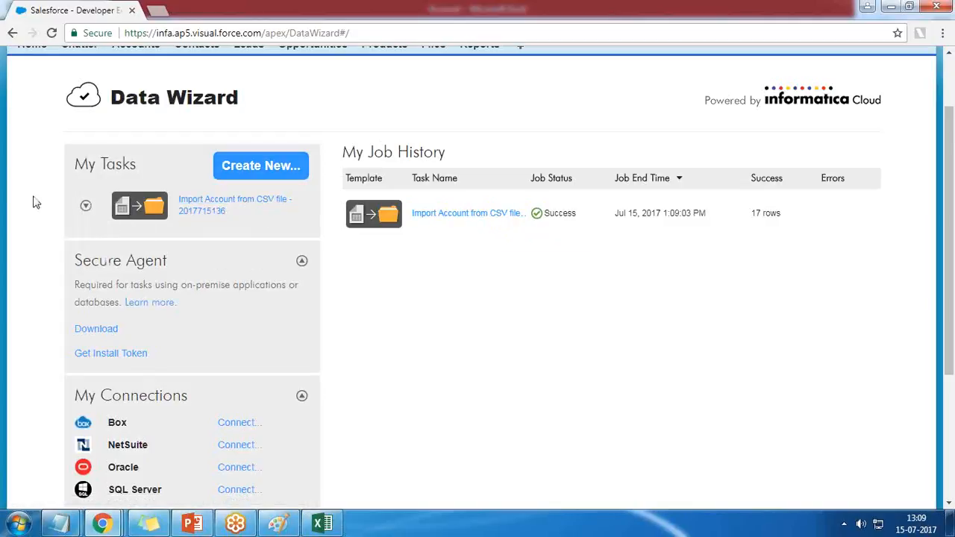
Step: Run the saved Account import task again, and leave its edit page without saving
{"action": "mouse_move", "coordinate": [85, 211]}
{"action": "left_click", "coordinate": [100, 234]}
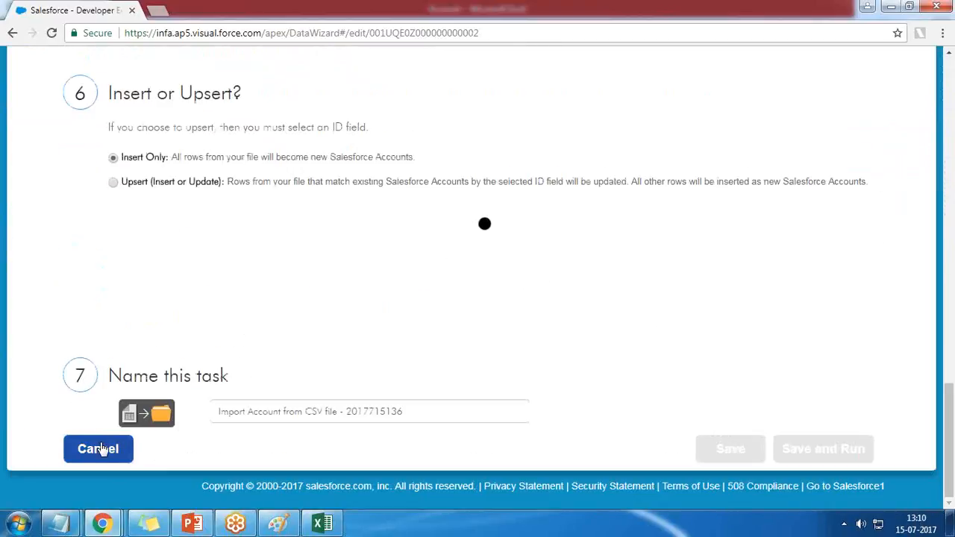
{"action": "left_click", "coordinate": [100, 449]}
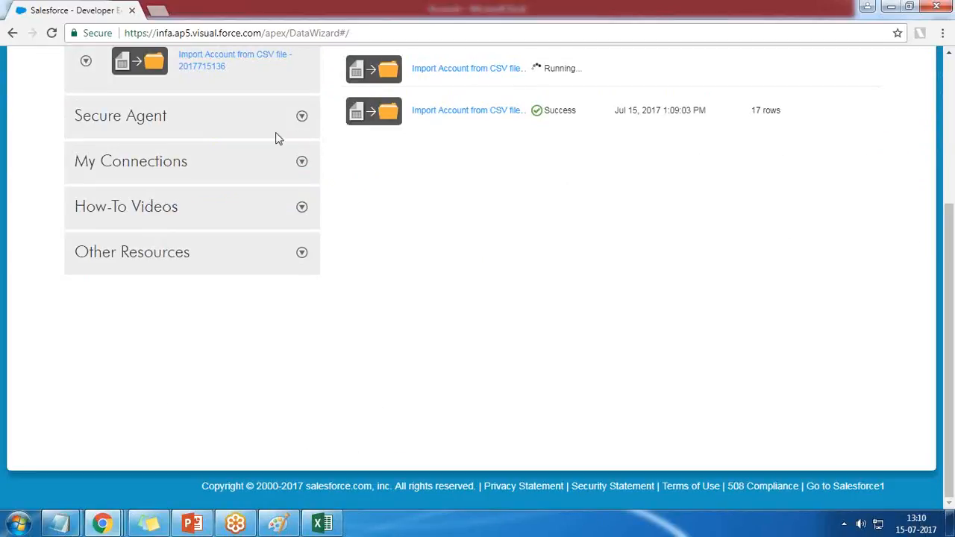
Step: Look at the Secure Agent options and the saved task's action menu, and check the rerun's status in My Job History
{"action": "left_click", "coordinate": [301, 117]}
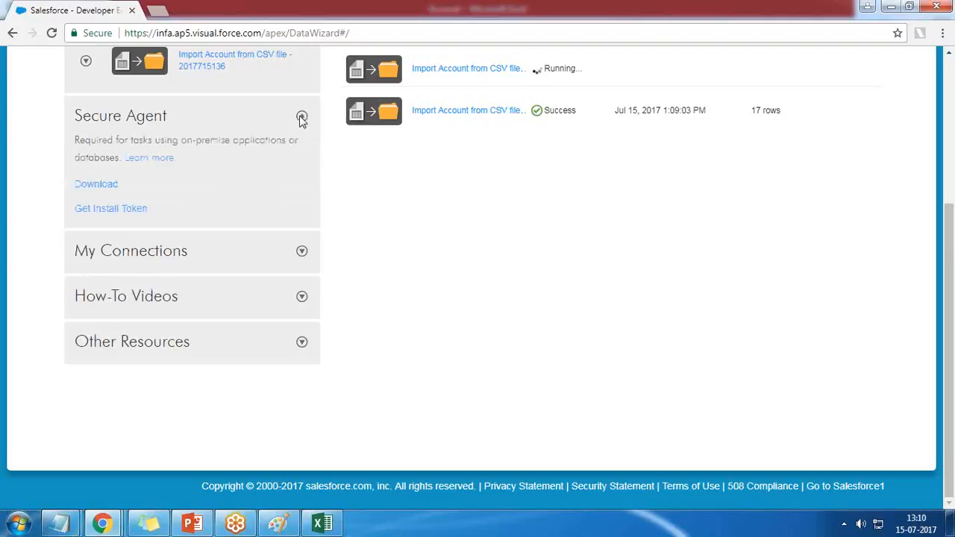
{"action": "left_click", "coordinate": [301, 117]}
{"action": "left_click", "coordinate": [86, 61]}
{"action": "left_click", "coordinate": [91, 72]}
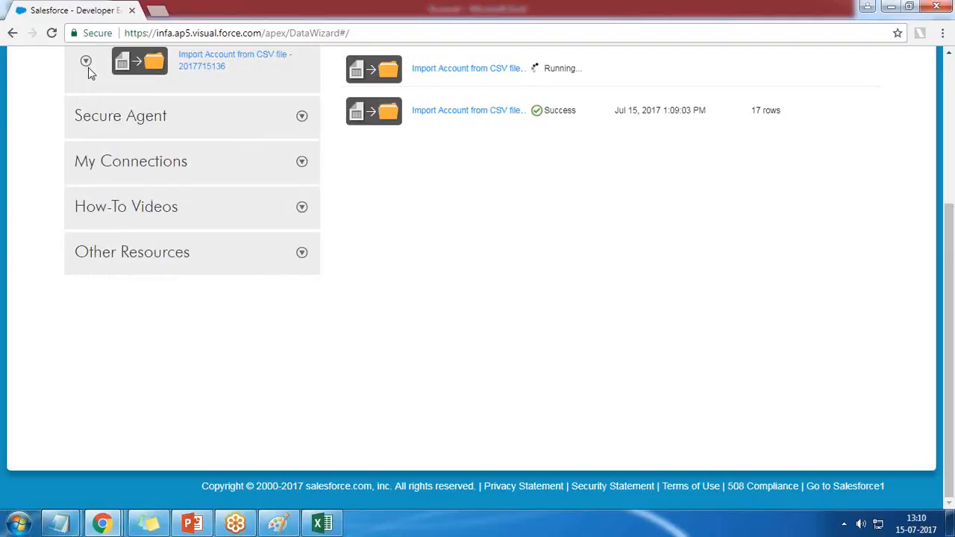
{"action": "left_click_drag", "start_coordinate": [953, 215], "coordinate": [953, 69]}
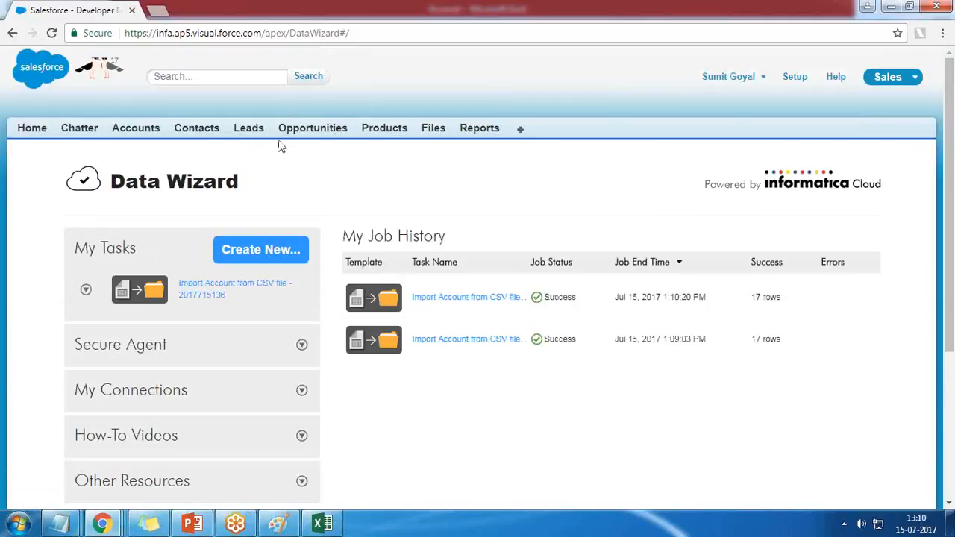
Step: Show the Accounts in the New This Week list view and look through the listed records and the other available views
{"action": "left_click", "coordinate": [120, 129]}
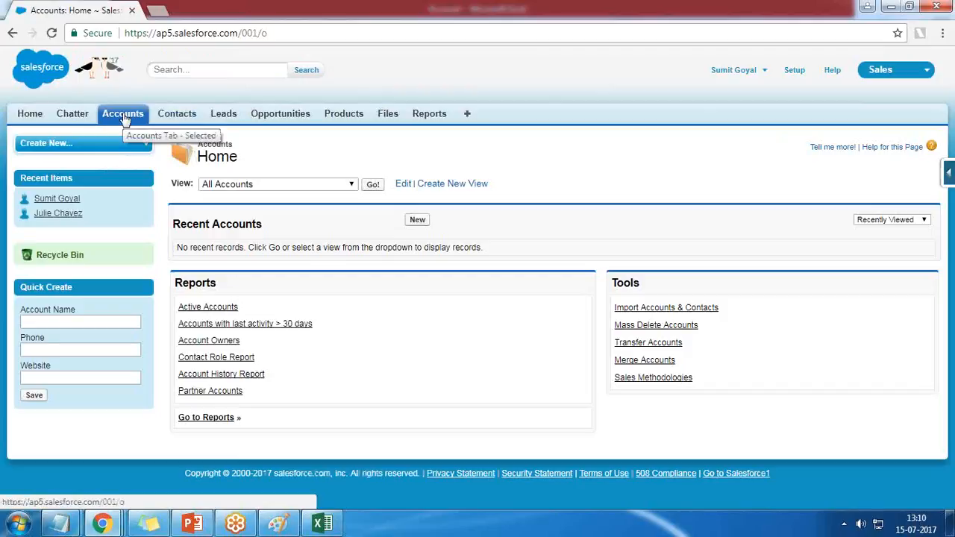
{"action": "left_click", "coordinate": [350, 184]}
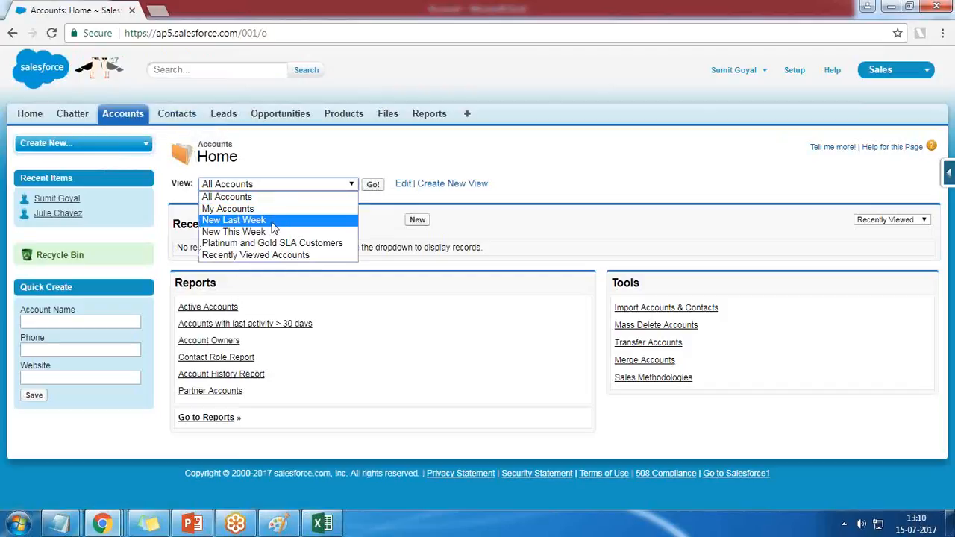
{"action": "left_click", "coordinate": [267, 237]}
{"action": "left_click", "coordinate": [372, 184]}
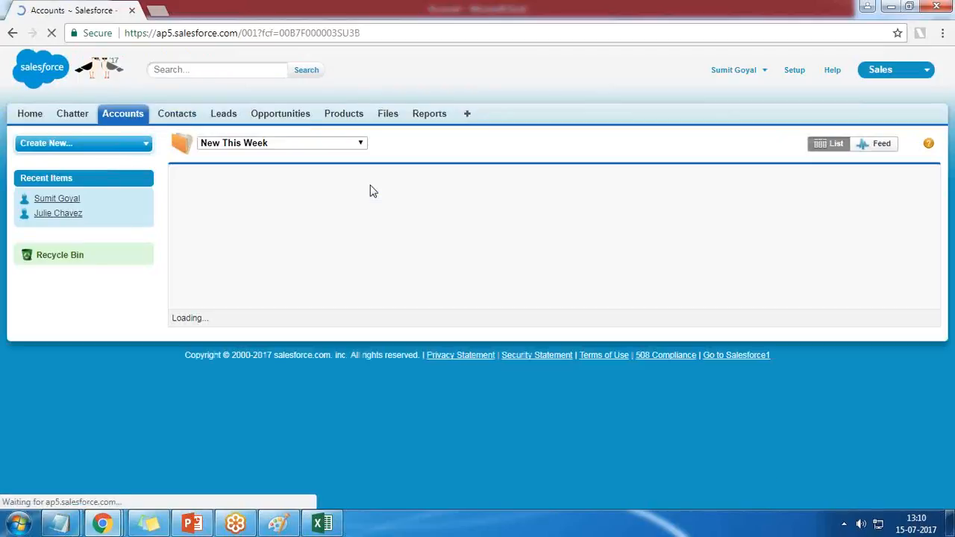
{"action": "scroll", "coordinate": [380, 370], "scroll_direction": "down", "scroll_amount": 4}
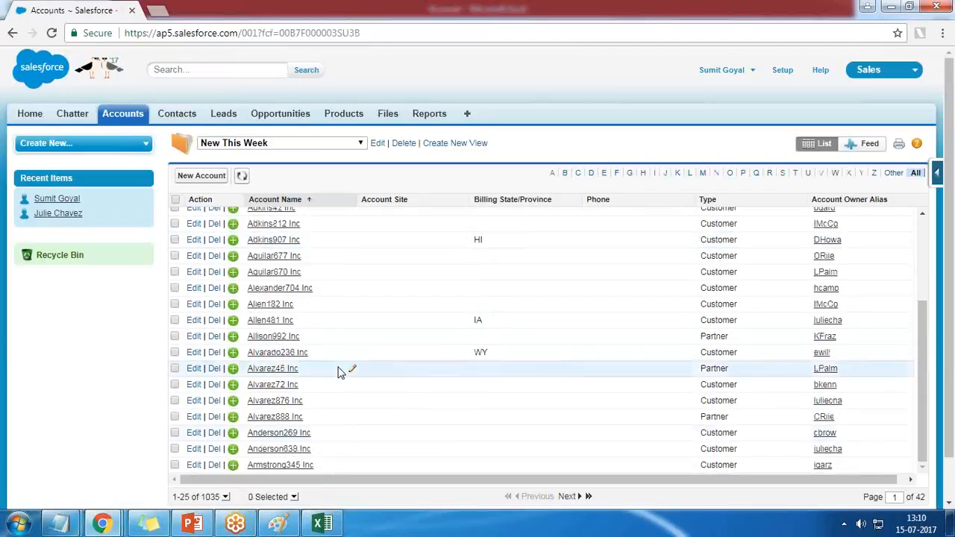
{"action": "scroll", "coordinate": [337, 391], "scroll_direction": "up", "scroll_amount": 5}
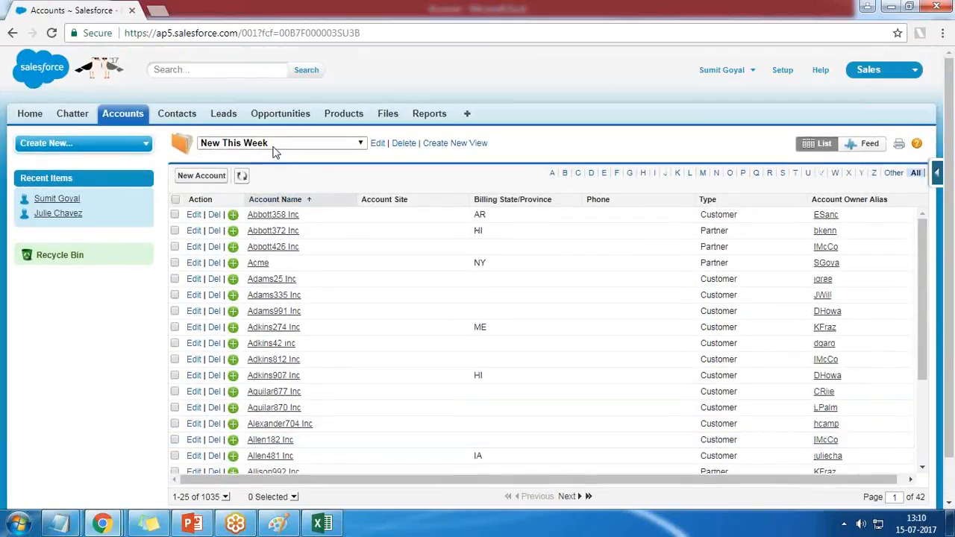
{"action": "left_click", "coordinate": [274, 148]}
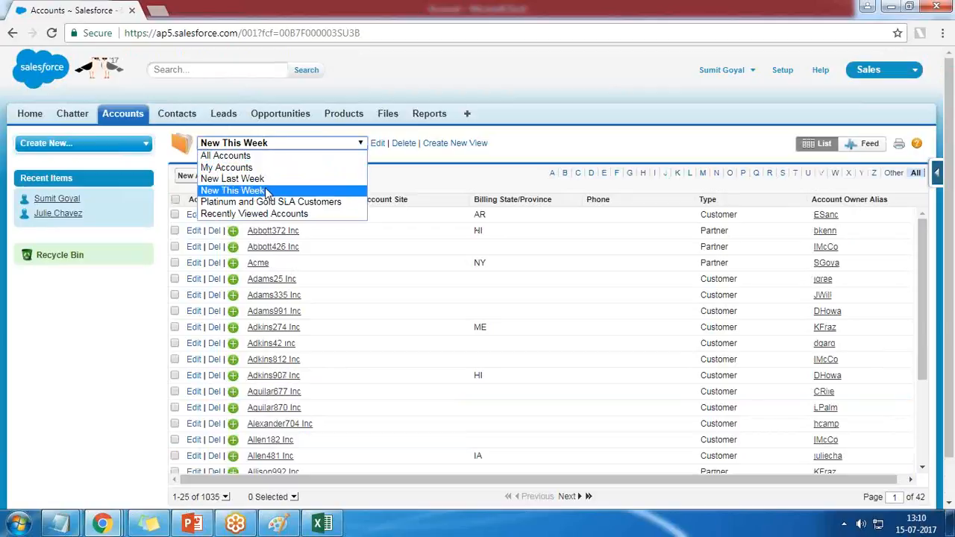
{"action": "left_click", "coordinate": [945, 360]}
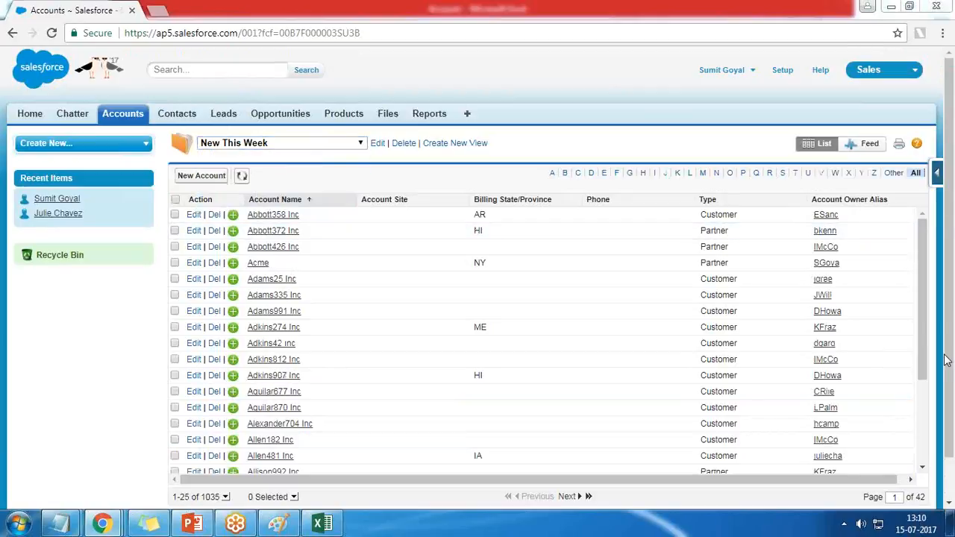